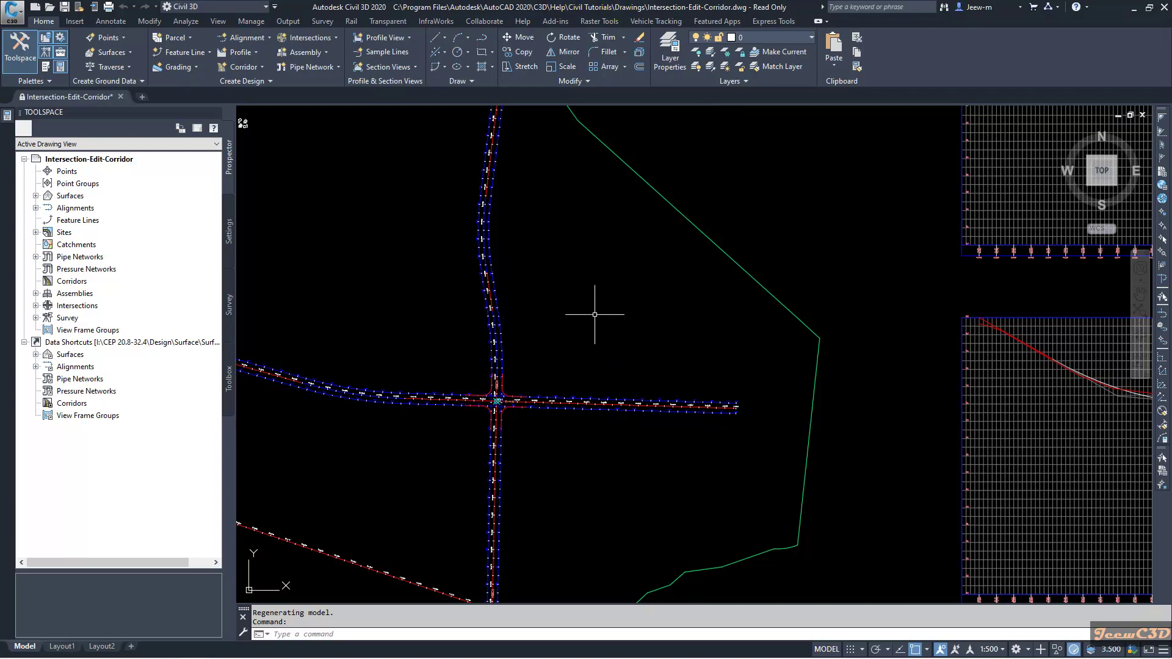
# Zoom in on the intersection marker until the ROAD A and ROAD B station labels are readable.
pyautogui.scroll(3, 537, 336)
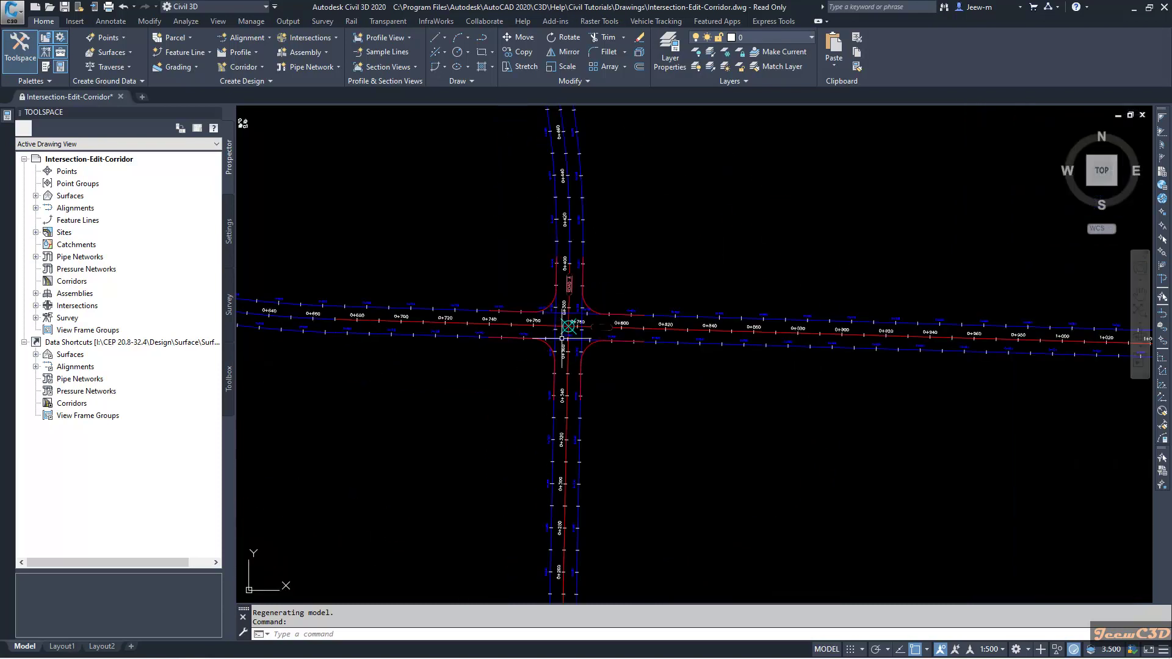
pyautogui.scroll(4, 567, 326)
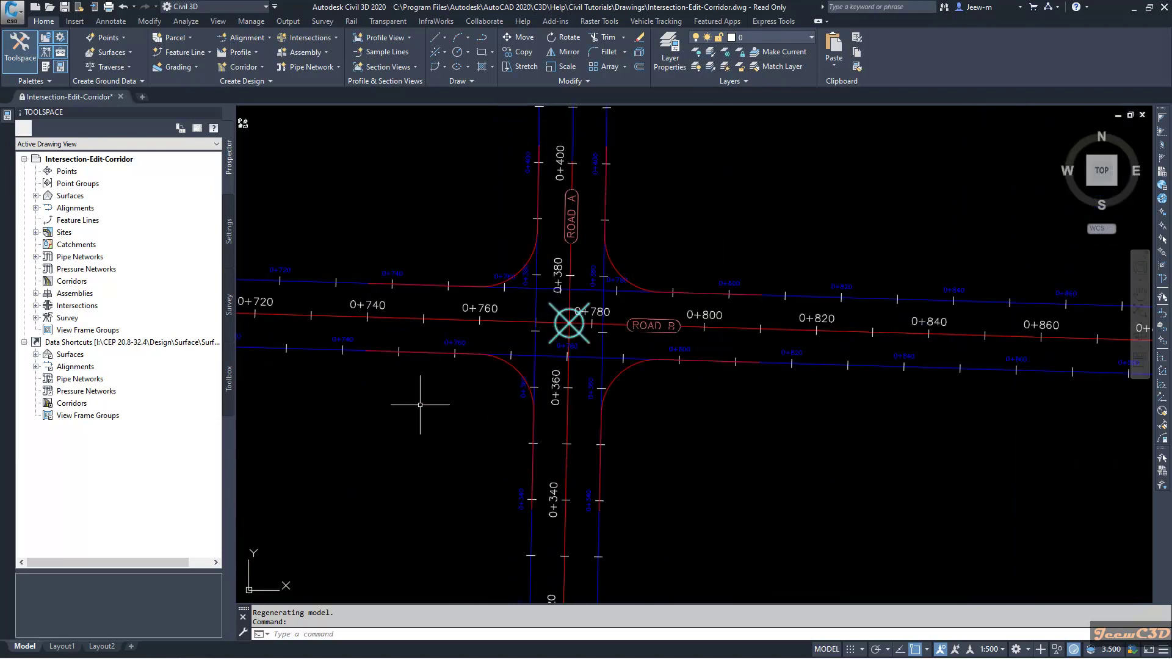
pyautogui.moveTo(421, 406)
pyautogui.scroll(2, 570, 322)
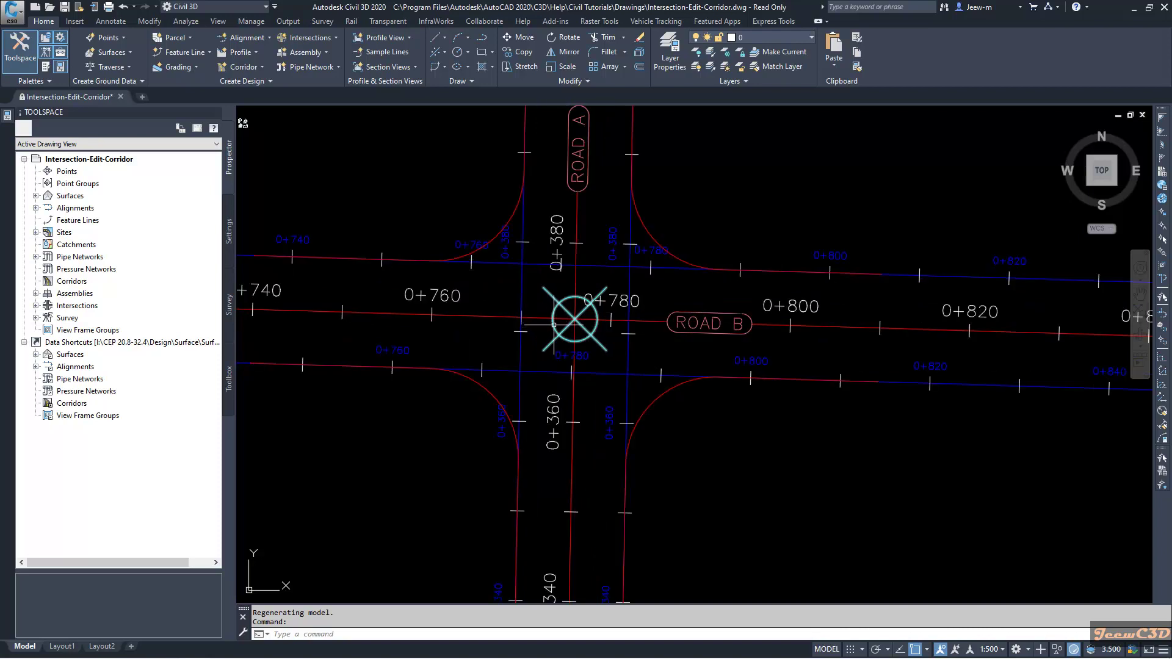
# Select the Road A / Road B intersection and start Recreate Corridor Regions.
pyautogui.click(553, 323)
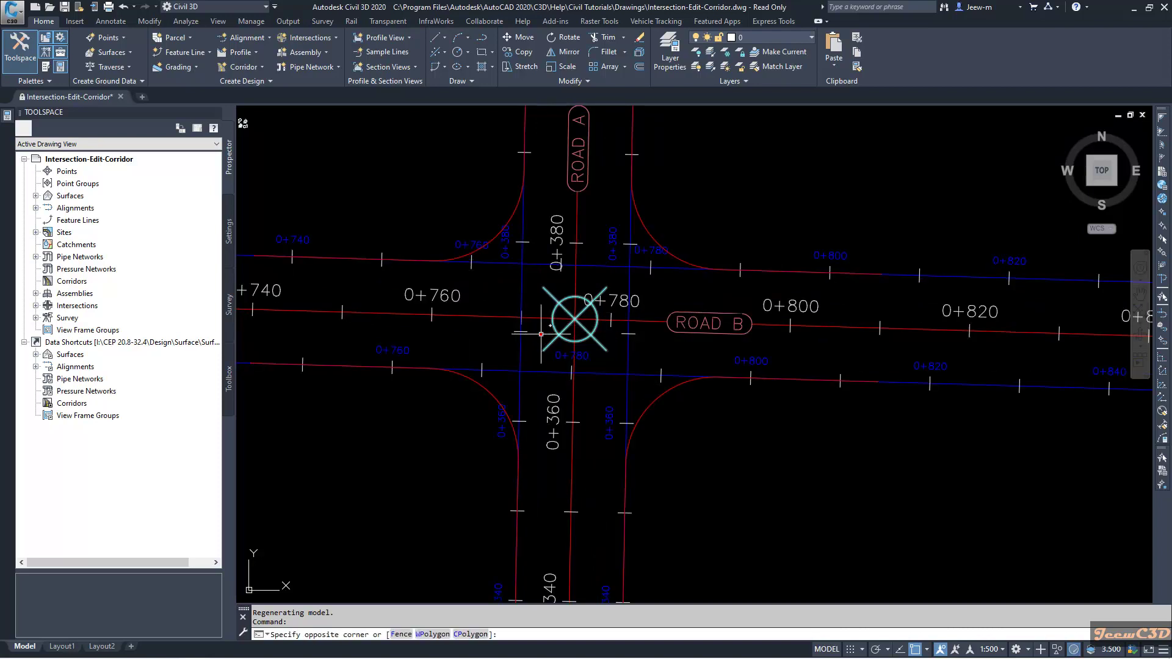
pyautogui.click(553, 325)
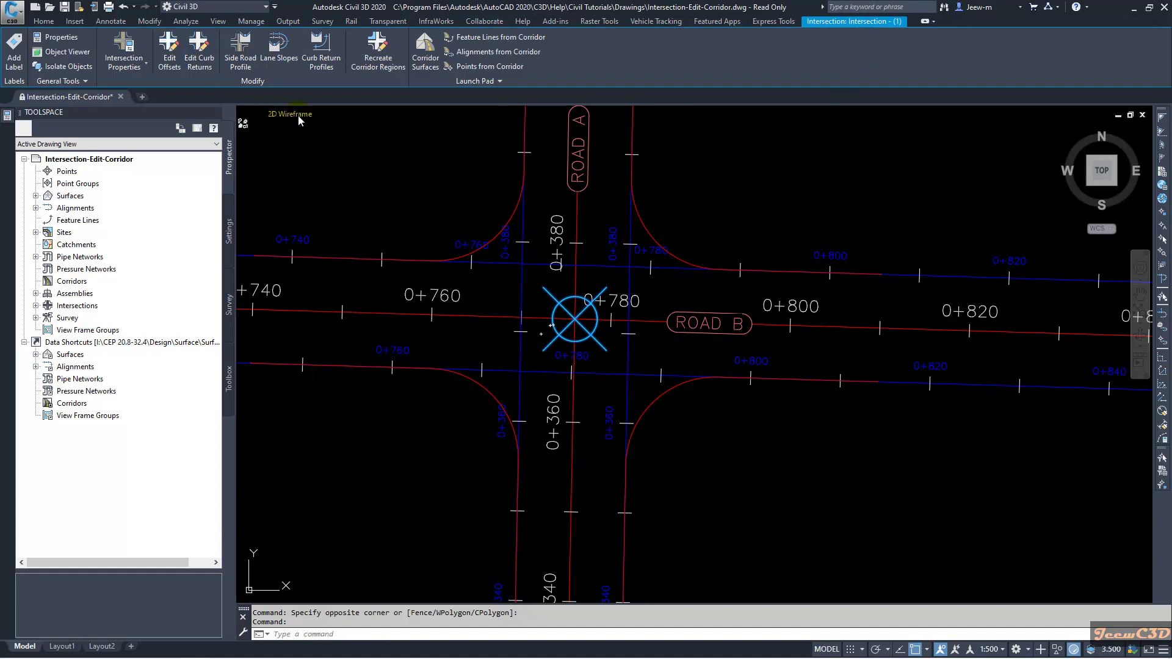
pyautogui.click(378, 55)
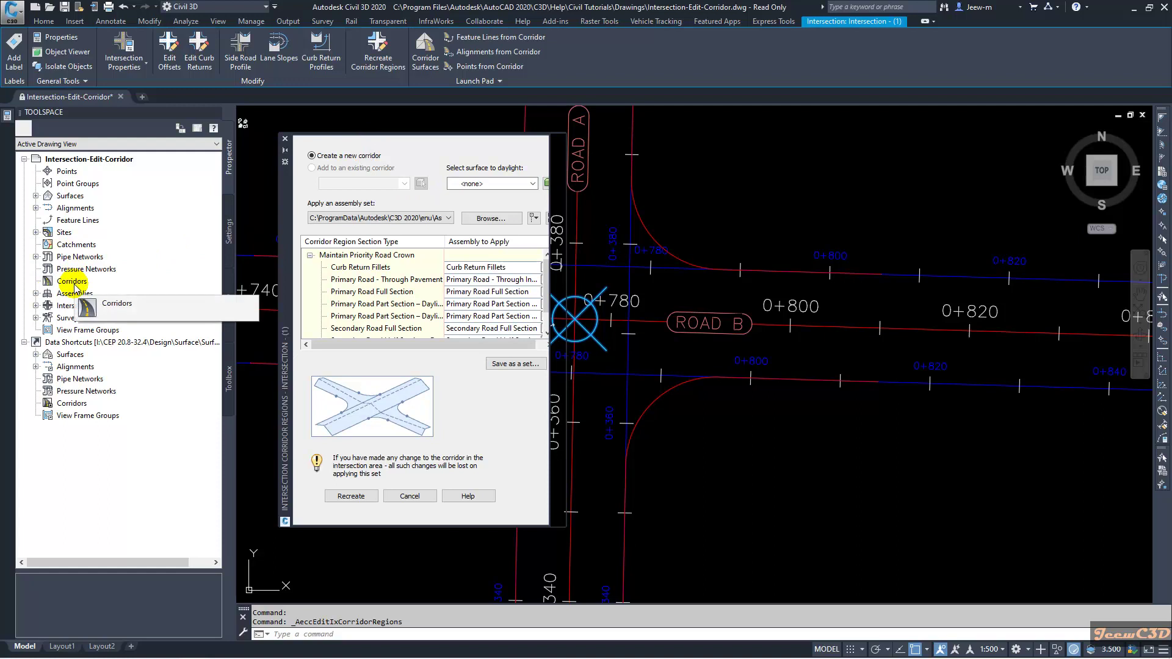
# Daylight to Existing Ground using the Autodesk (Metric) Assembly Sets file.
pyautogui.click(494, 183)
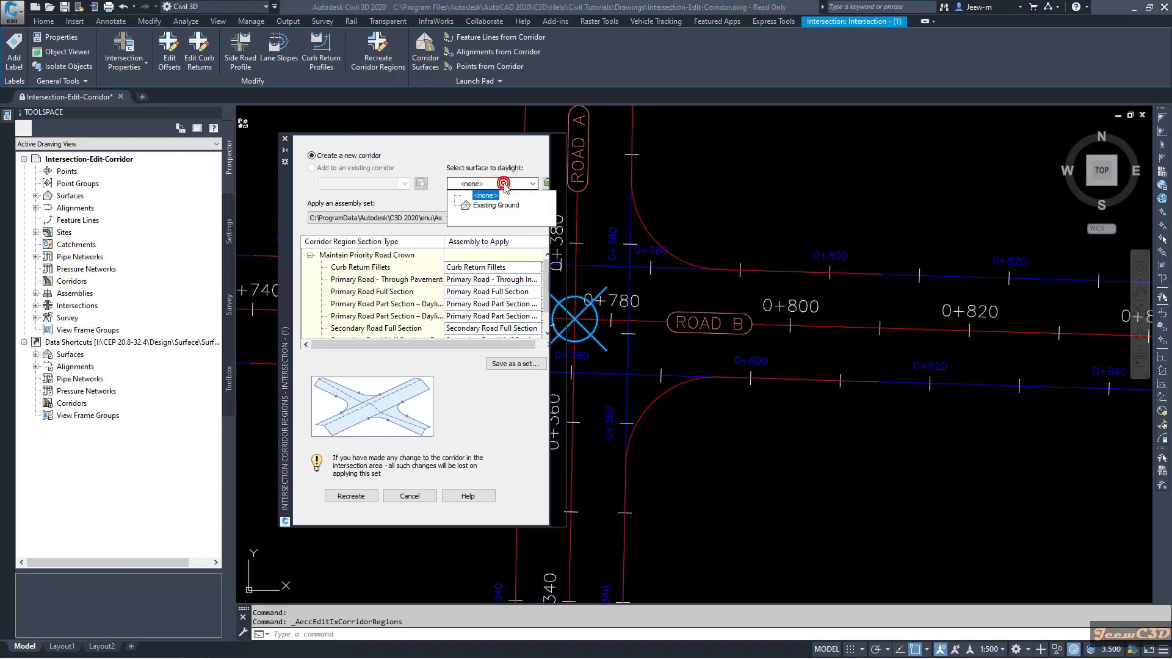
pyautogui.click(498, 206)
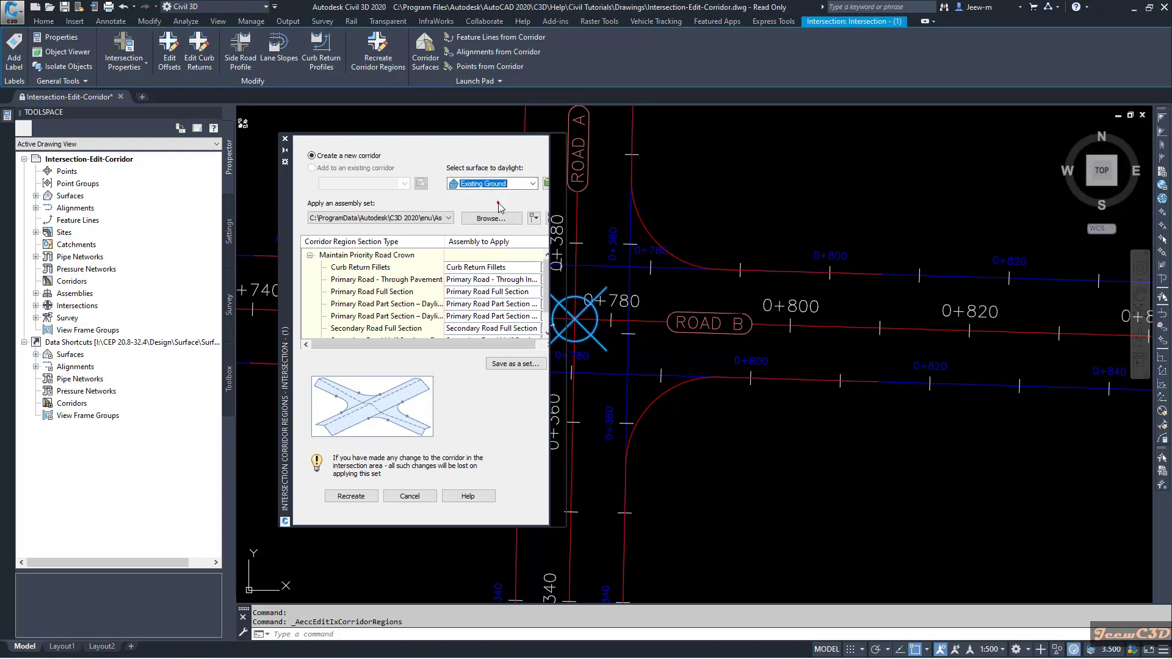
pyautogui.click(401, 218)
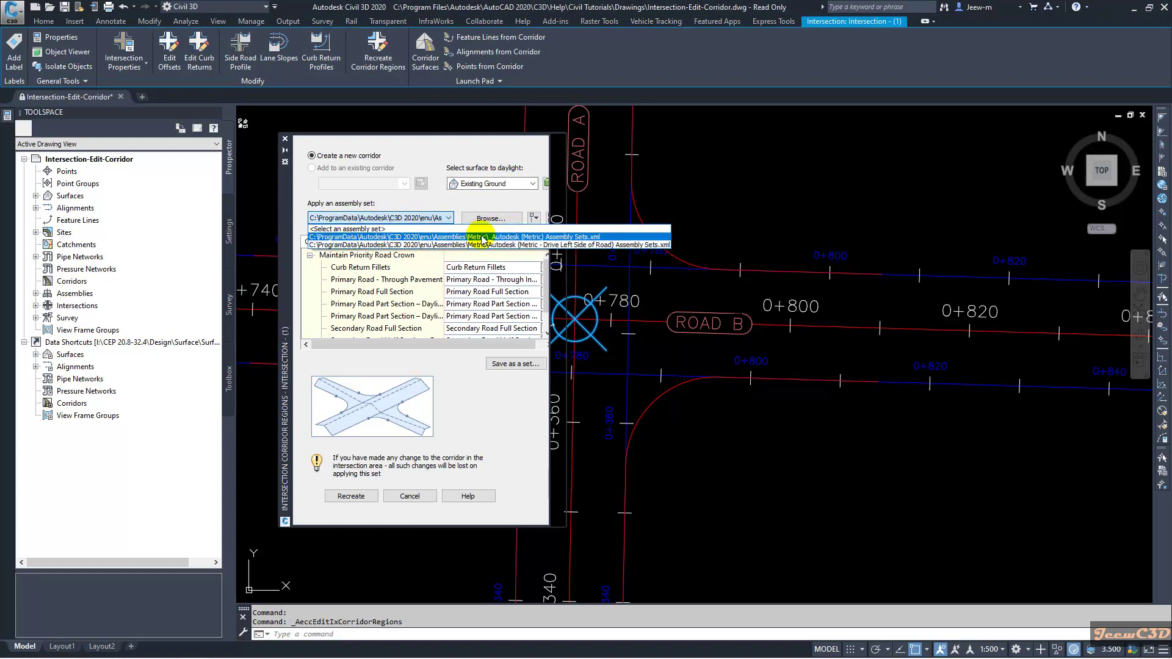
pyautogui.click(542, 237)
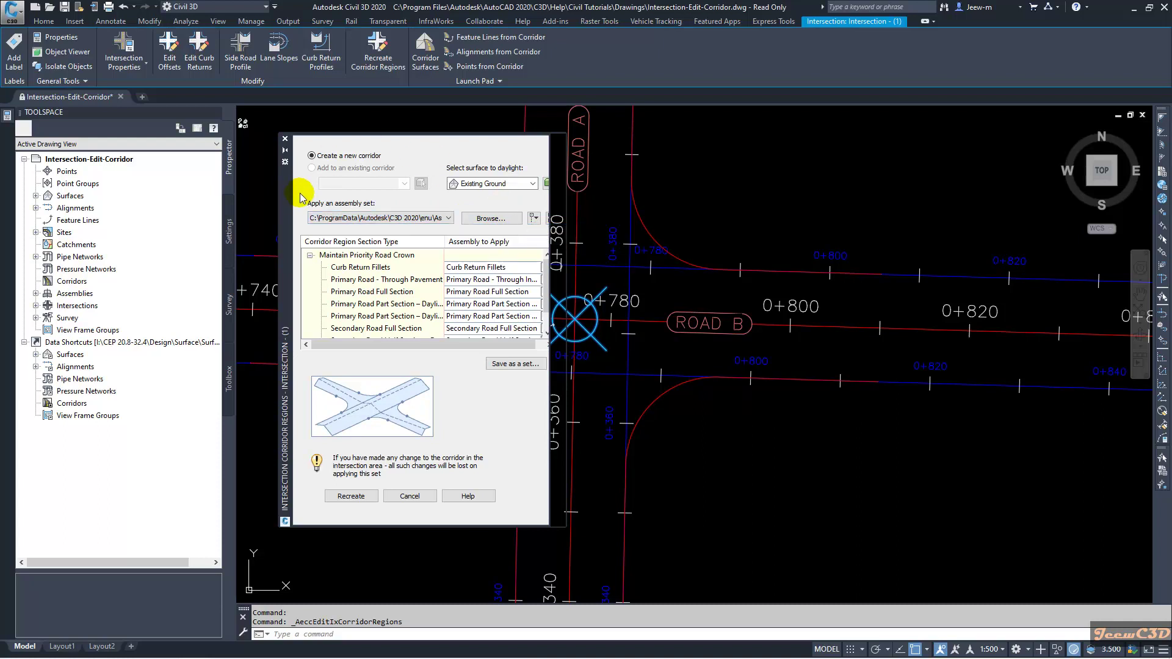
pyautogui.moveTo(287, 206); pyautogui.dragTo(258, 206)
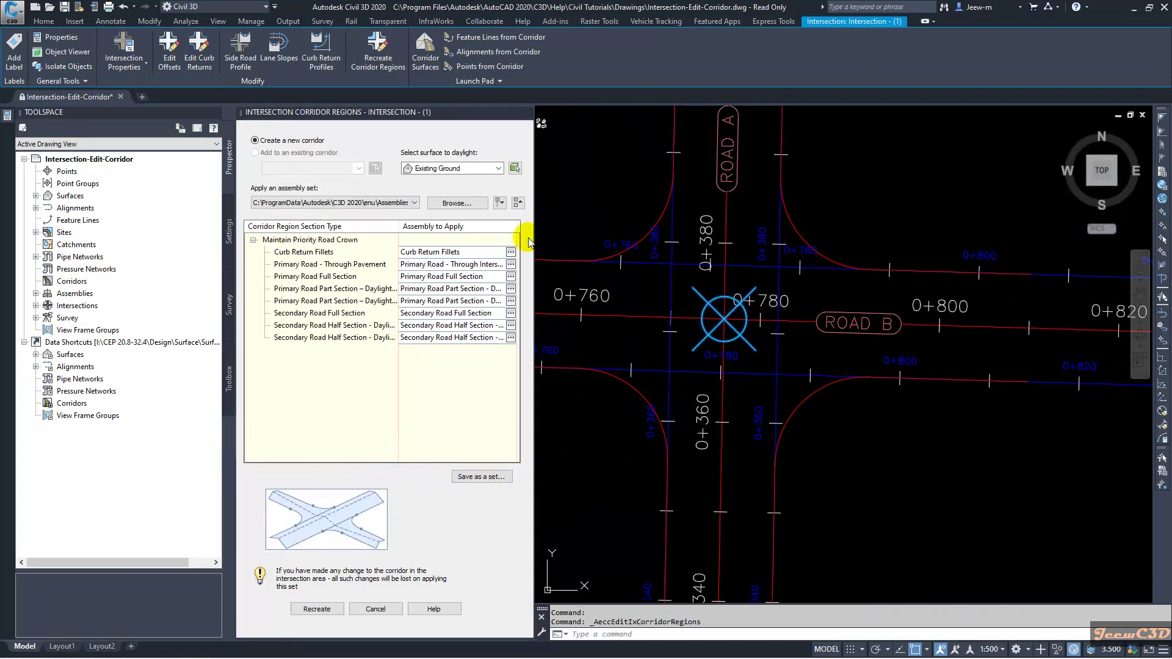
pyautogui.moveTo(539, 183)
pyautogui.mouseDown()
pyautogui.moveTo(272, 112)
pyautogui.moveTo(378, 135)
pyautogui.moveTo(278, 135)
pyautogui.moveTo(271, 120)
pyautogui.moveTo(520, 228)
pyautogui.moveTo(583, 213)
pyautogui.moveTo(552, 263)
pyautogui.mouseUp()
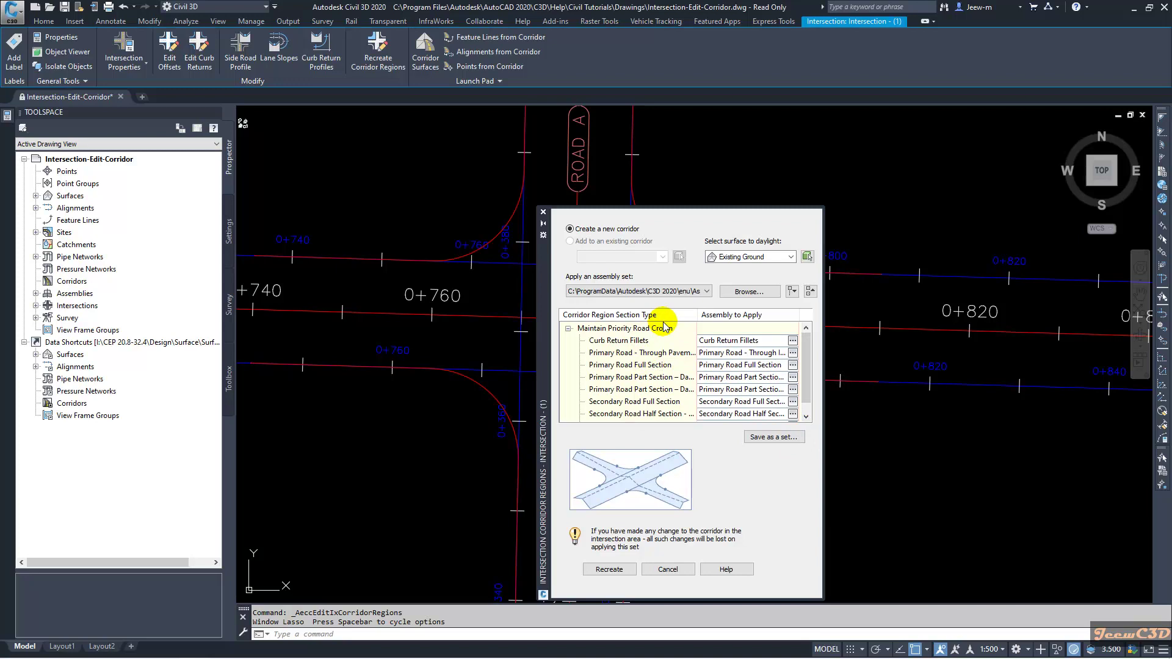
# Review the Primary Road and Secondary Road region rows, then recreate the corridor regions.
pyautogui.click(641, 366)
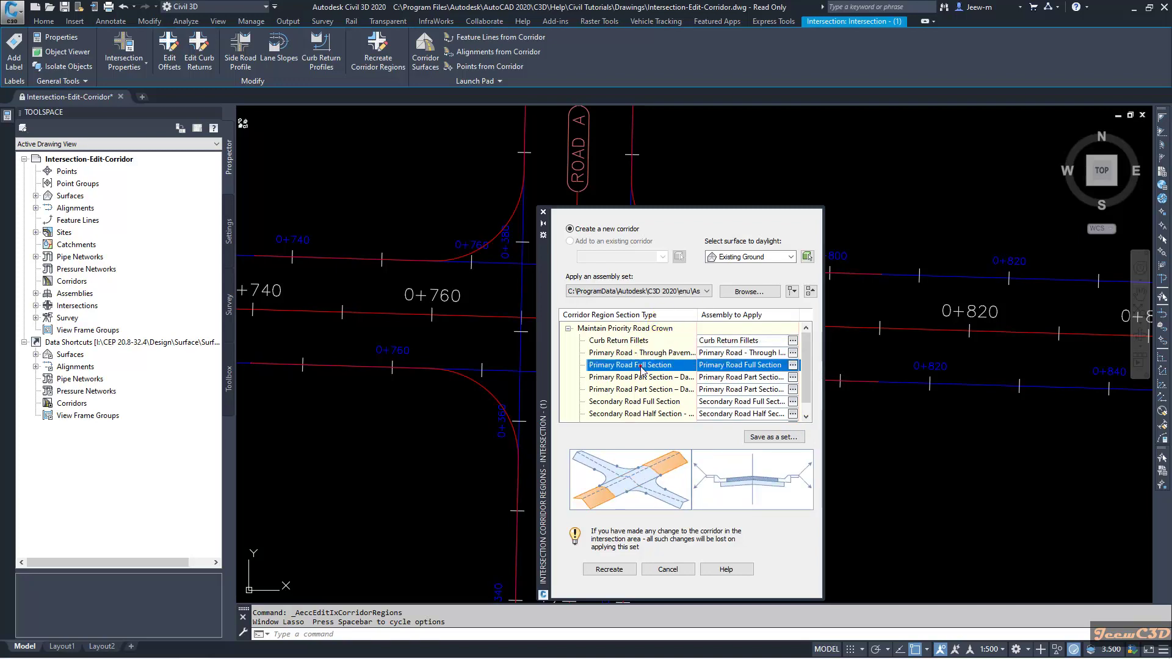
pyautogui.click(634, 378)
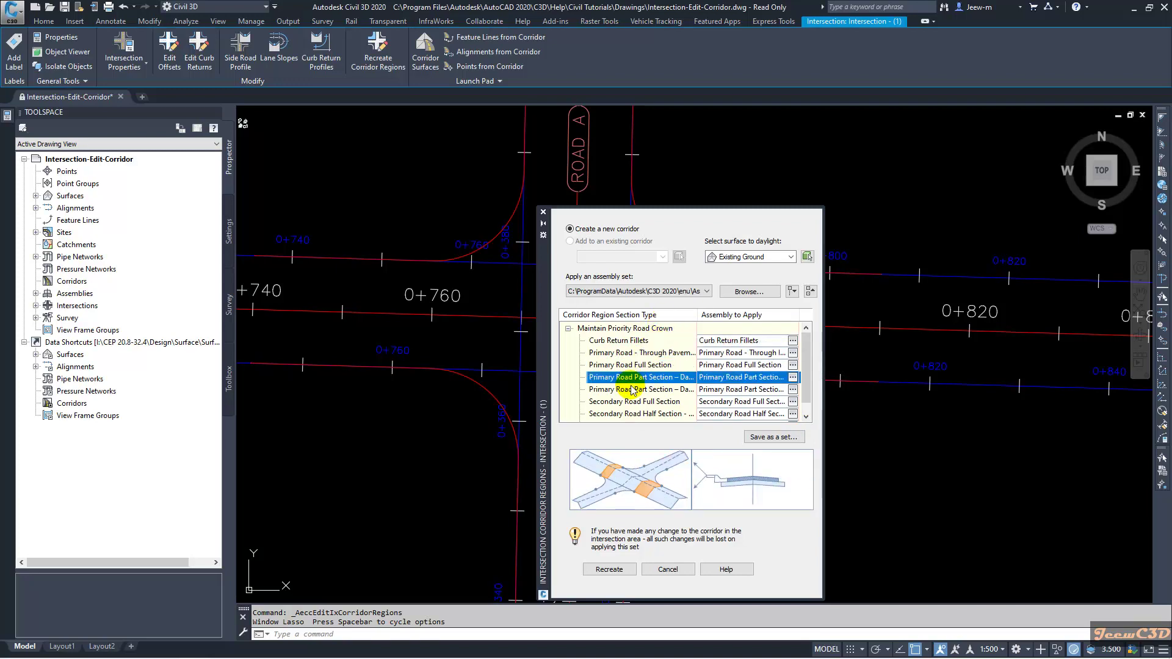
pyautogui.click(631, 390)
pyautogui.click(634, 403)
pyautogui.click(650, 415)
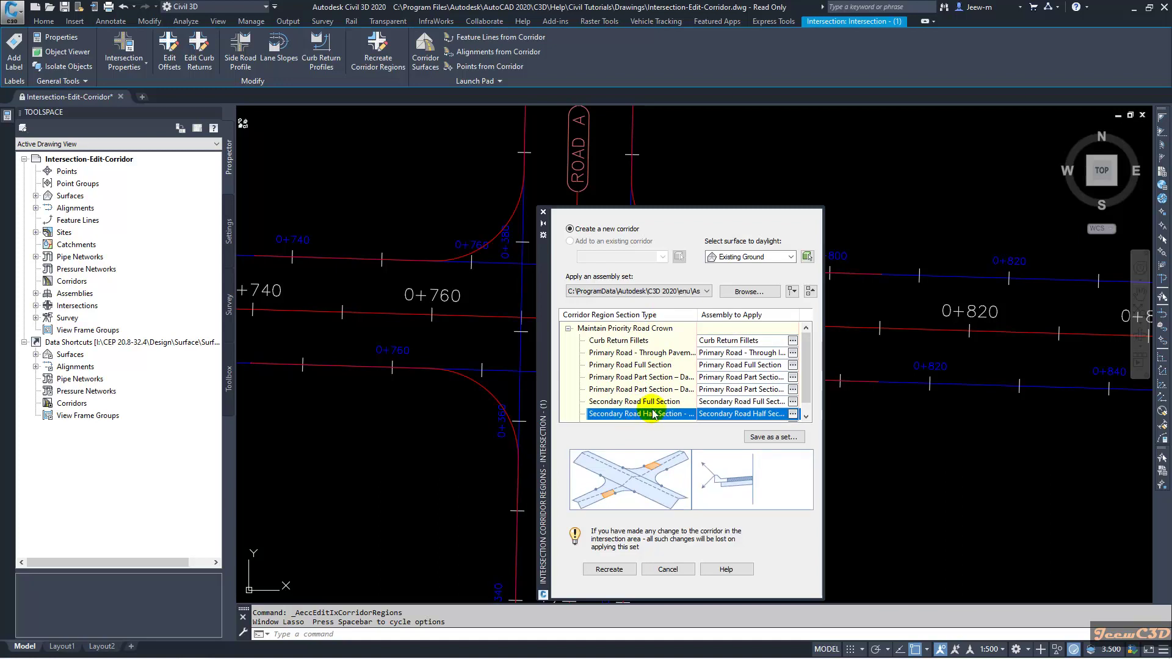
pyautogui.click(609, 569)
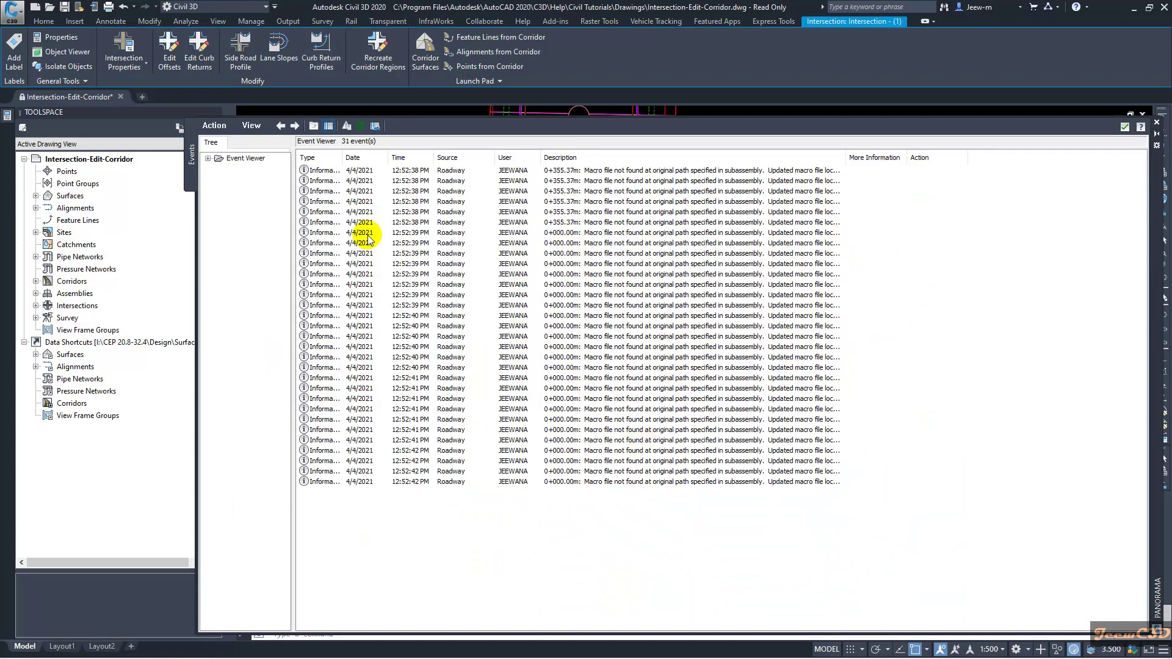
# Clear all events from the Event Viewer and close it.
pyautogui.click(214, 125)
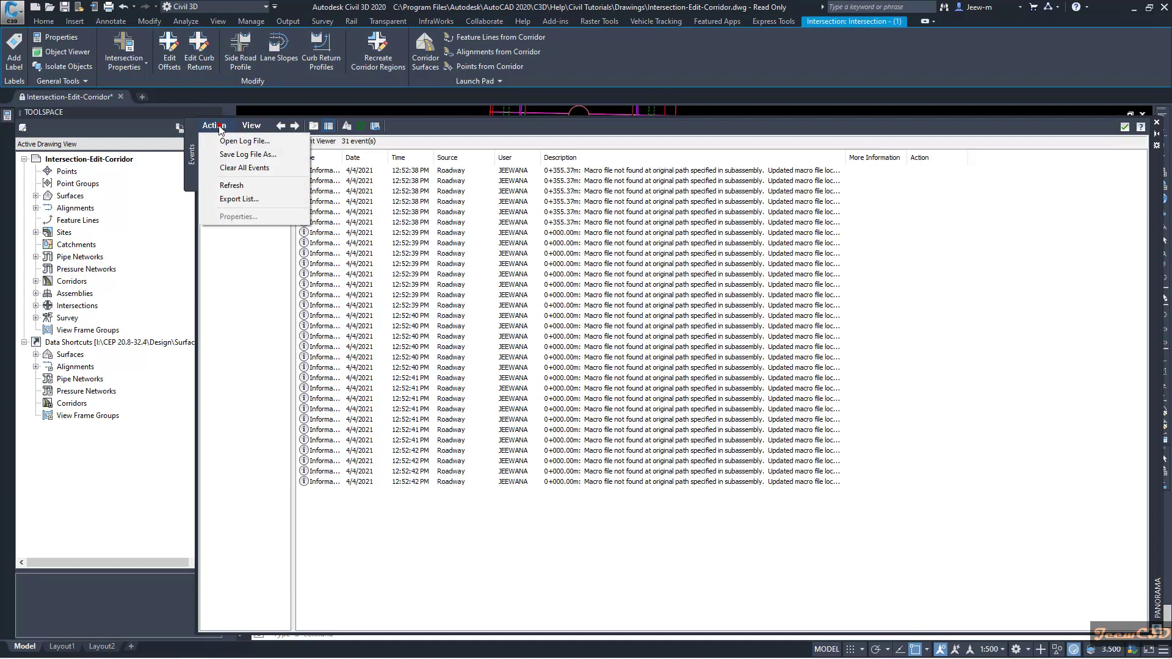
pyautogui.click(245, 170)
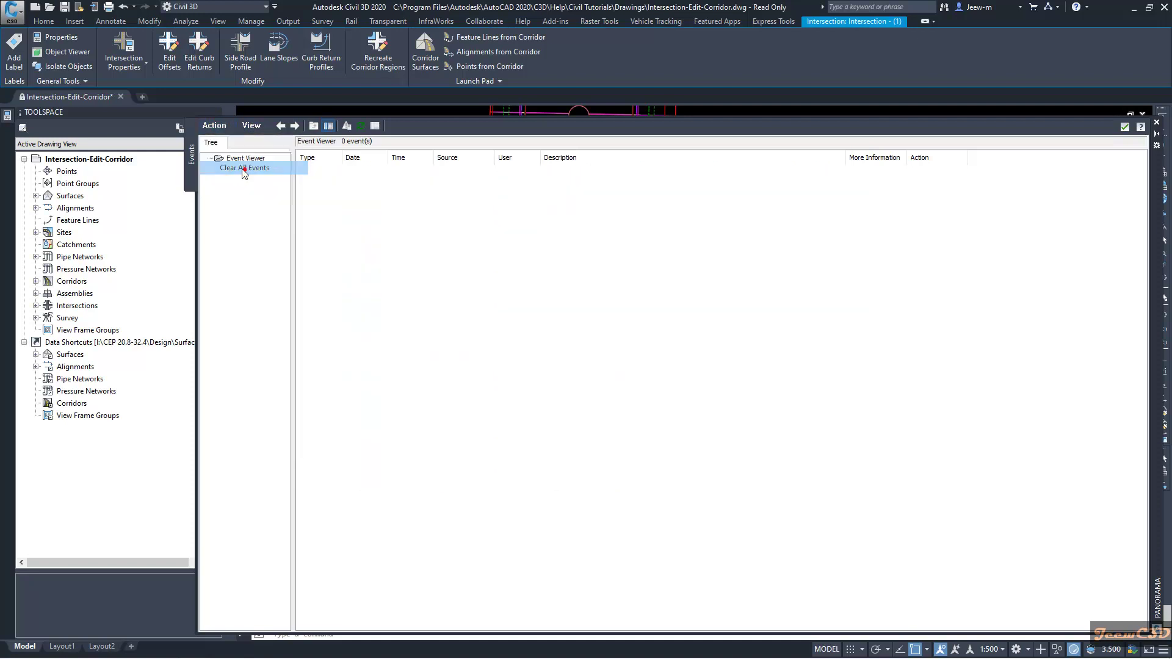
pyautogui.click(1121, 129)
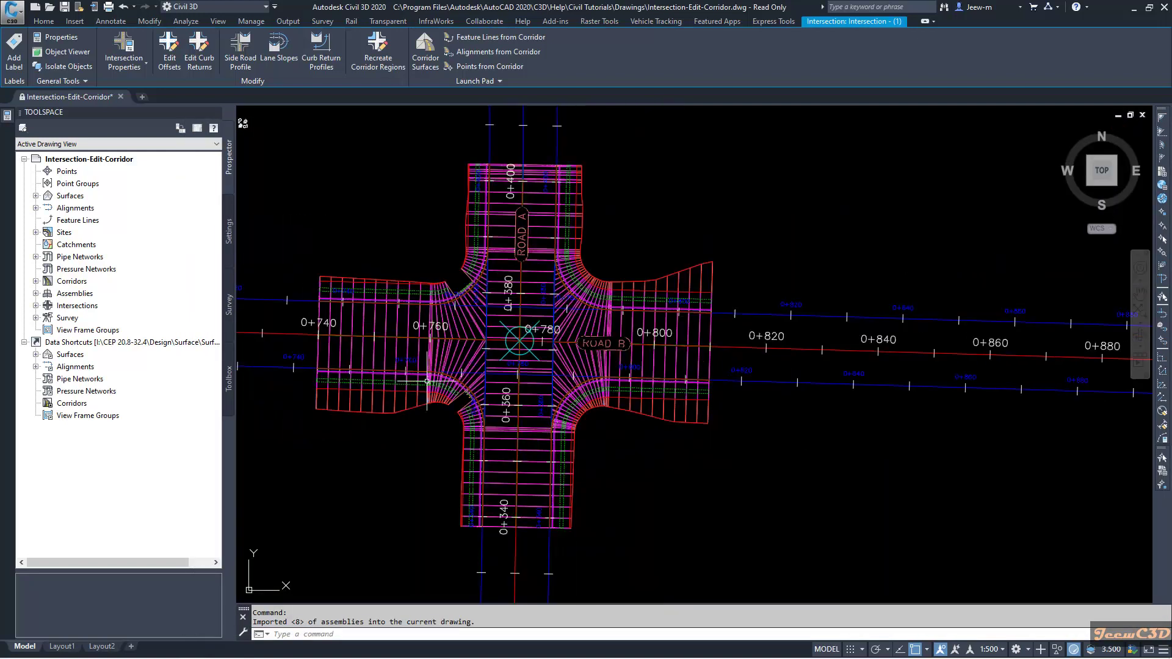
# Expand Intersections, Assemblies and Corridors in Prospector to list the new items.
pyautogui.moveTo(427, 381); pyautogui.dragTo(543, 393, button='middle')
pyautogui.moveTo(521, 487)
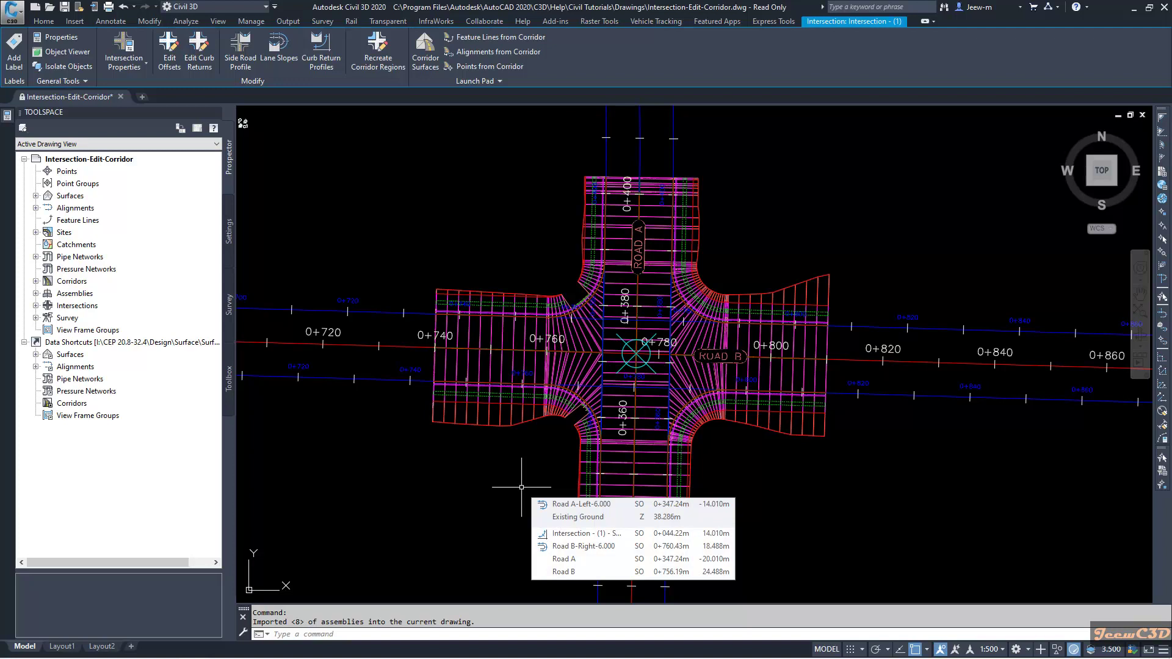
pyautogui.click(35, 305)
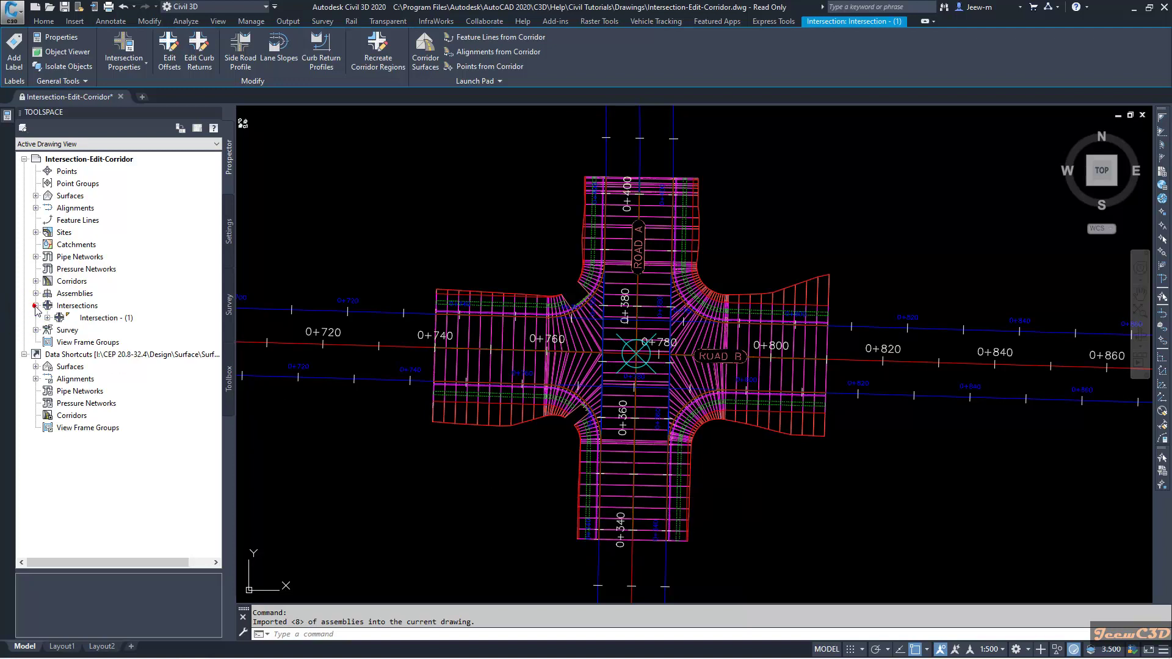
pyautogui.click(35, 294)
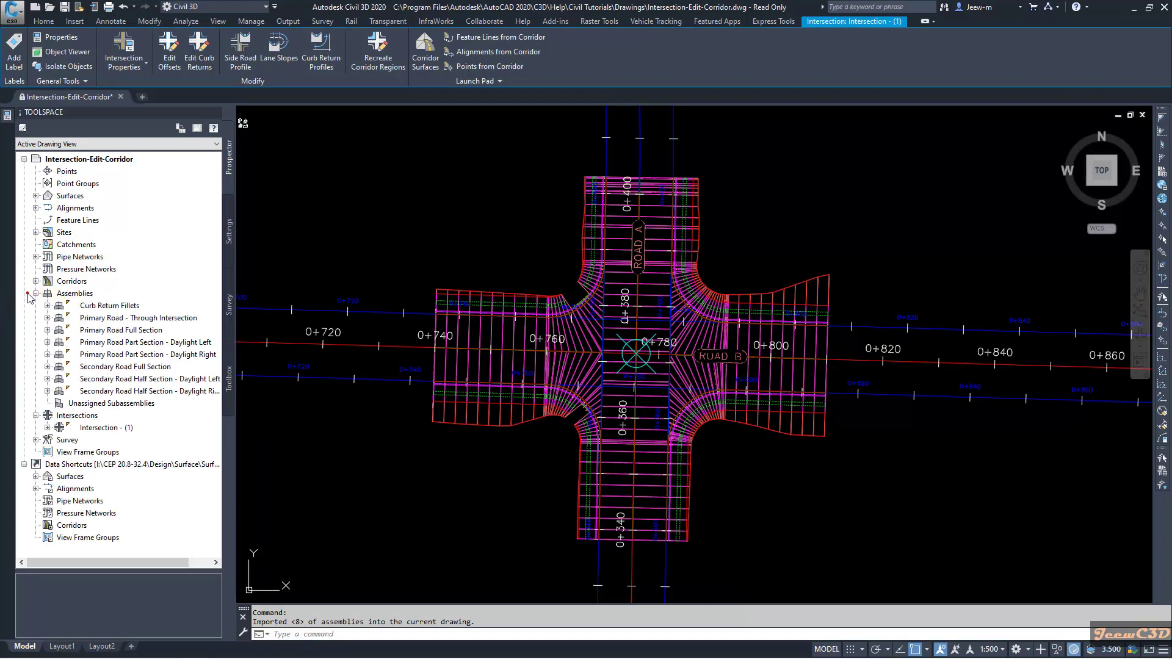
pyautogui.click(35, 293)
pyautogui.click(35, 281)
# Select Corridor - (2) and Intersection - (1), then zoom to the corridor's south end.
pyautogui.click(100, 293)
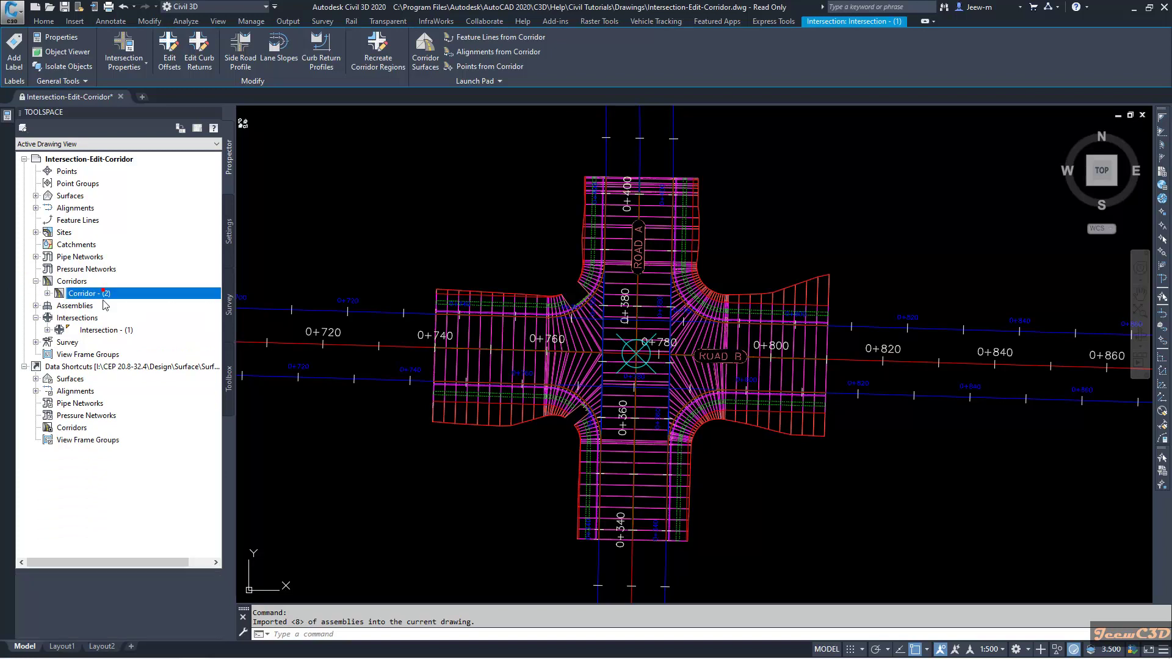
pyautogui.click(99, 293)
pyautogui.click(106, 332)
pyautogui.click(98, 293)
pyautogui.click(97, 328)
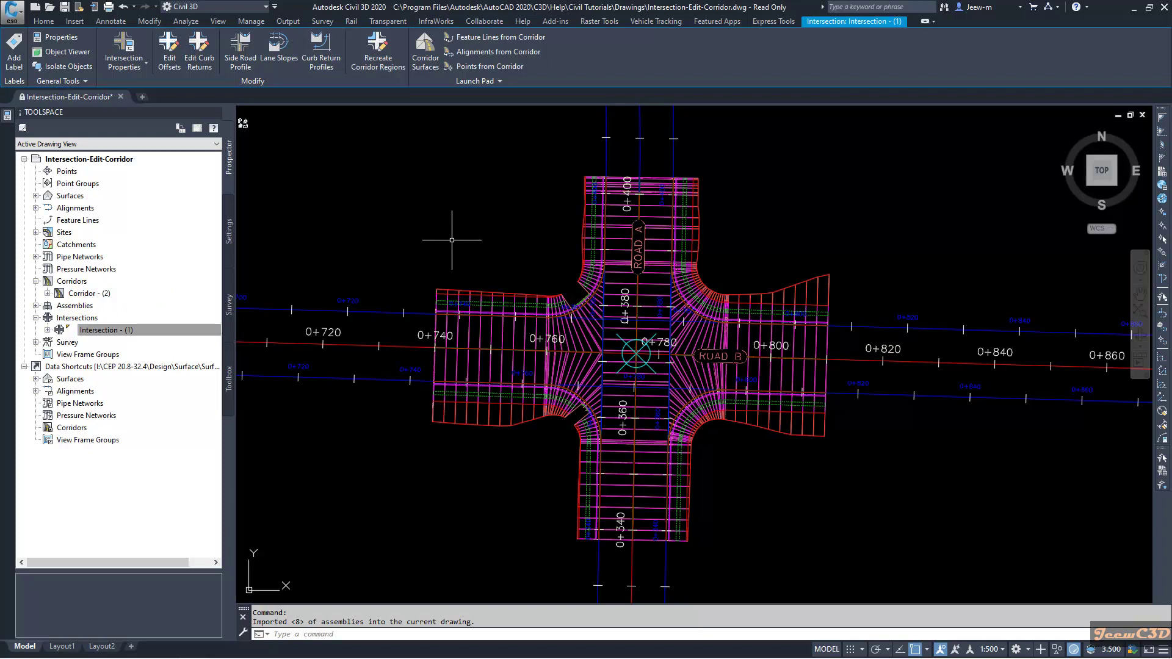
pyautogui.scroll(-3, 452, 240)
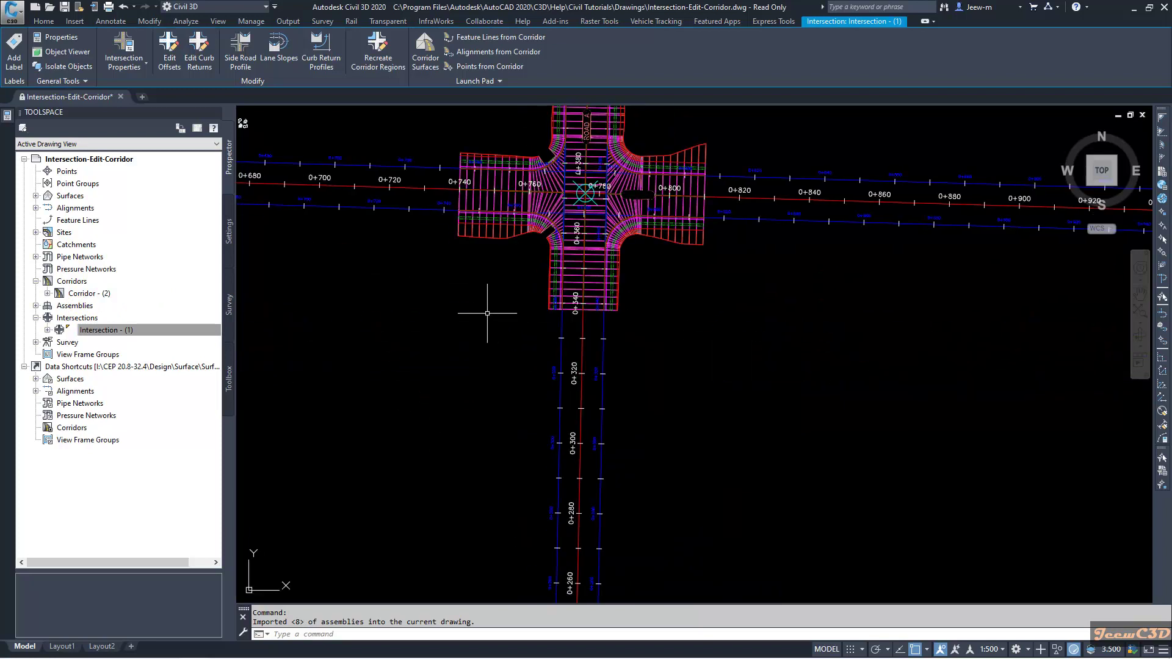
pyautogui.scroll(2, 605, 317)
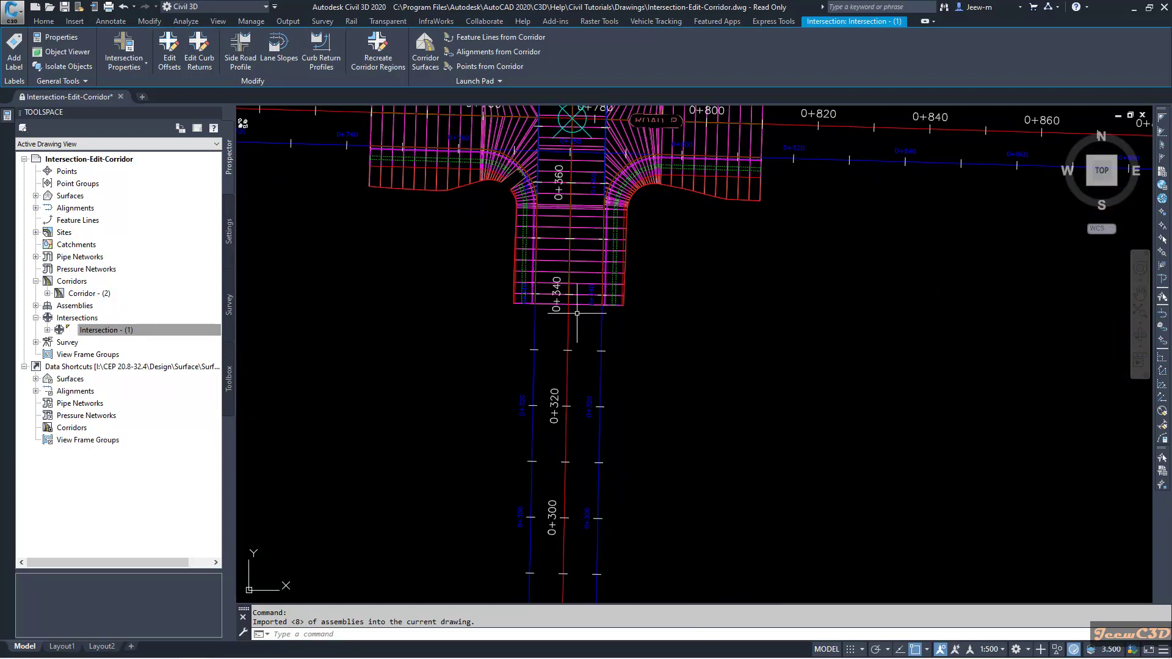
# Stretch Corridor - (2)'s south region grip farther down Road A, then reselect the corridor.
pyautogui.click(579, 303)
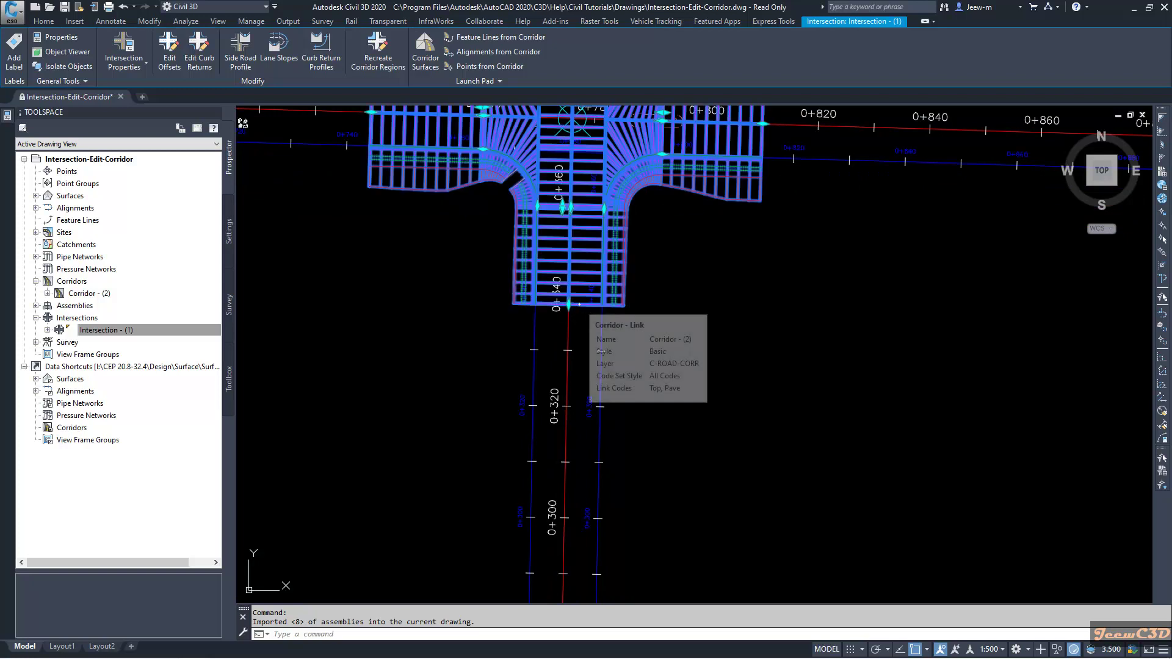
pyautogui.click(574, 272)
pyautogui.scroll(-4, 482, 366)
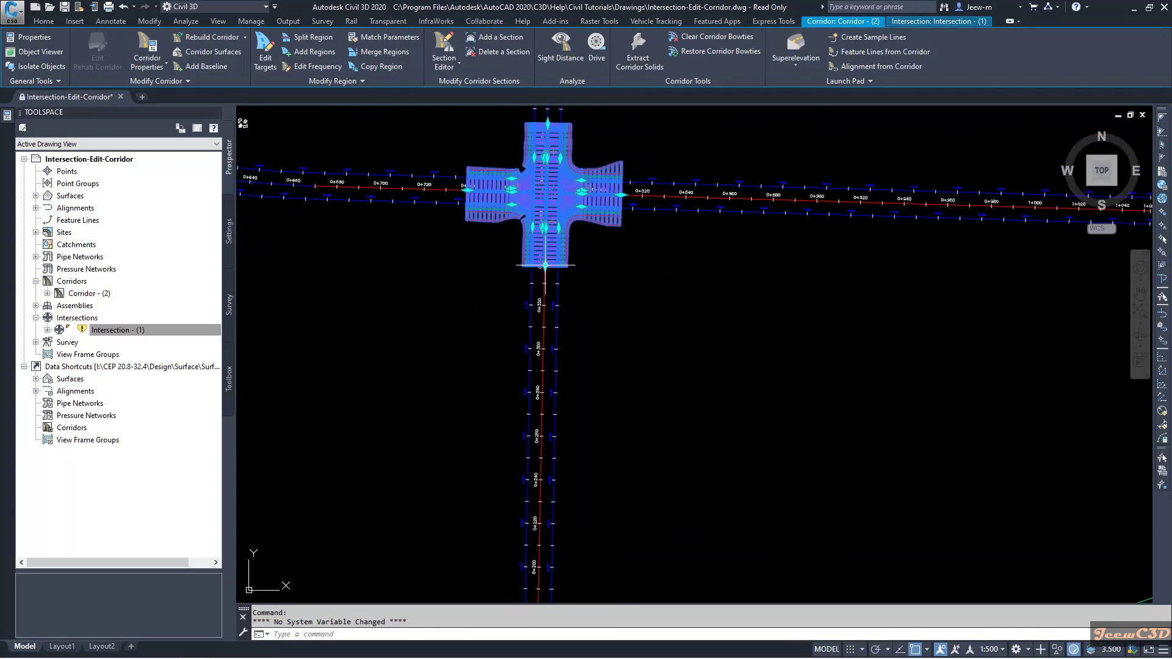
pyautogui.click(545, 265)
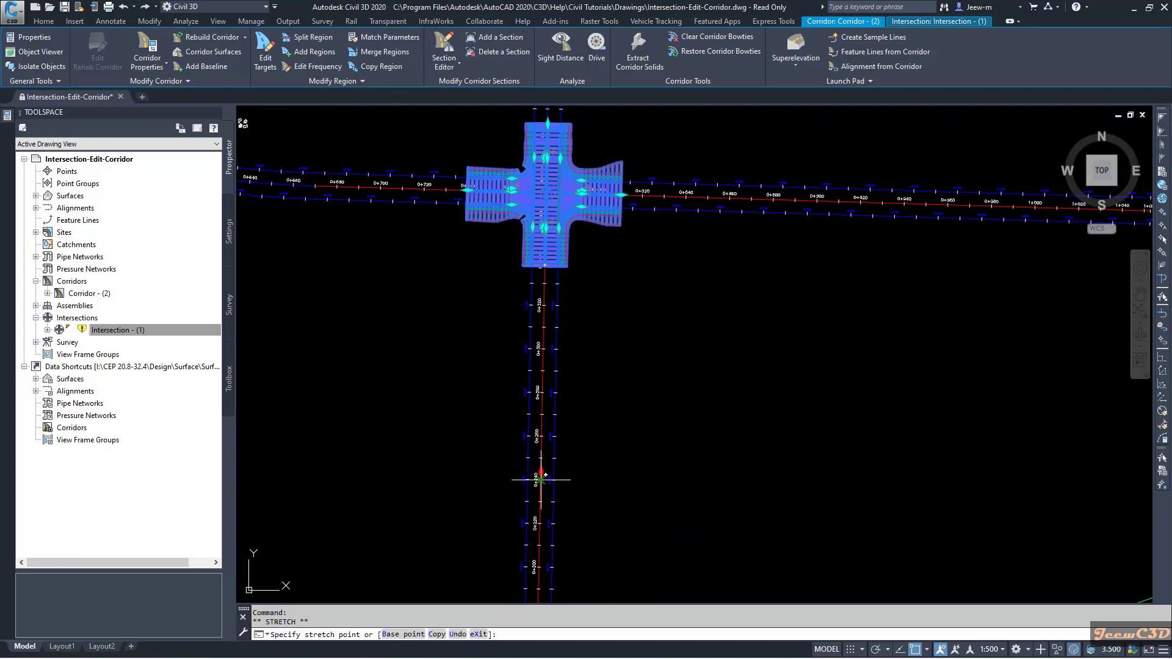
pyautogui.click(540, 482)
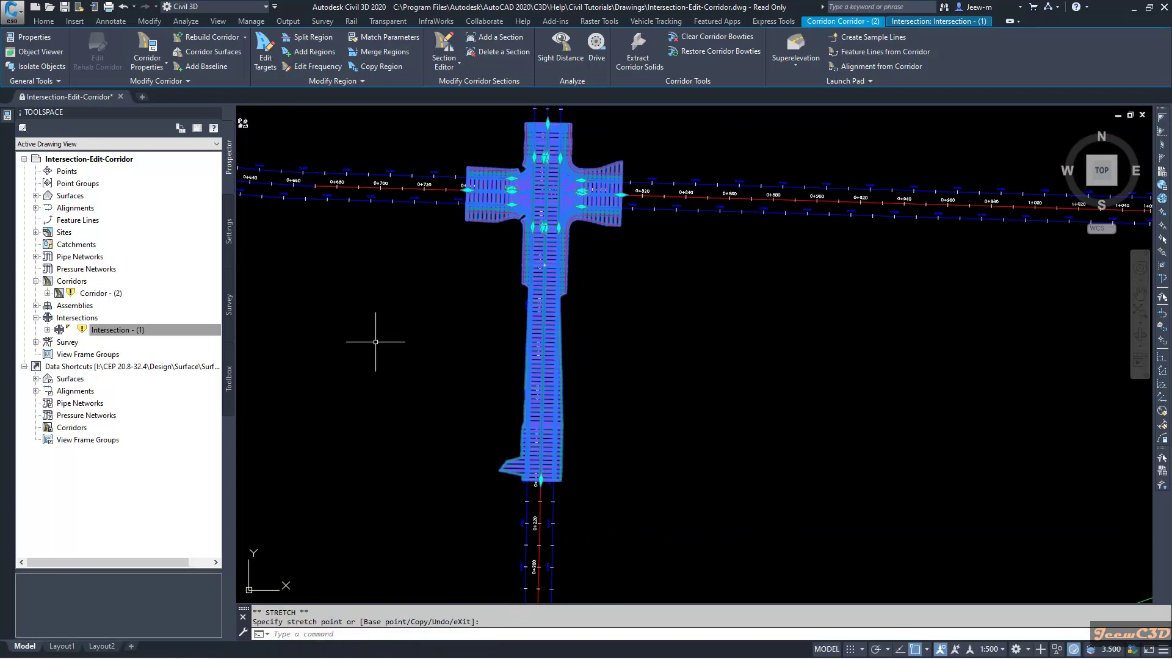
pyautogui.press('Escape')
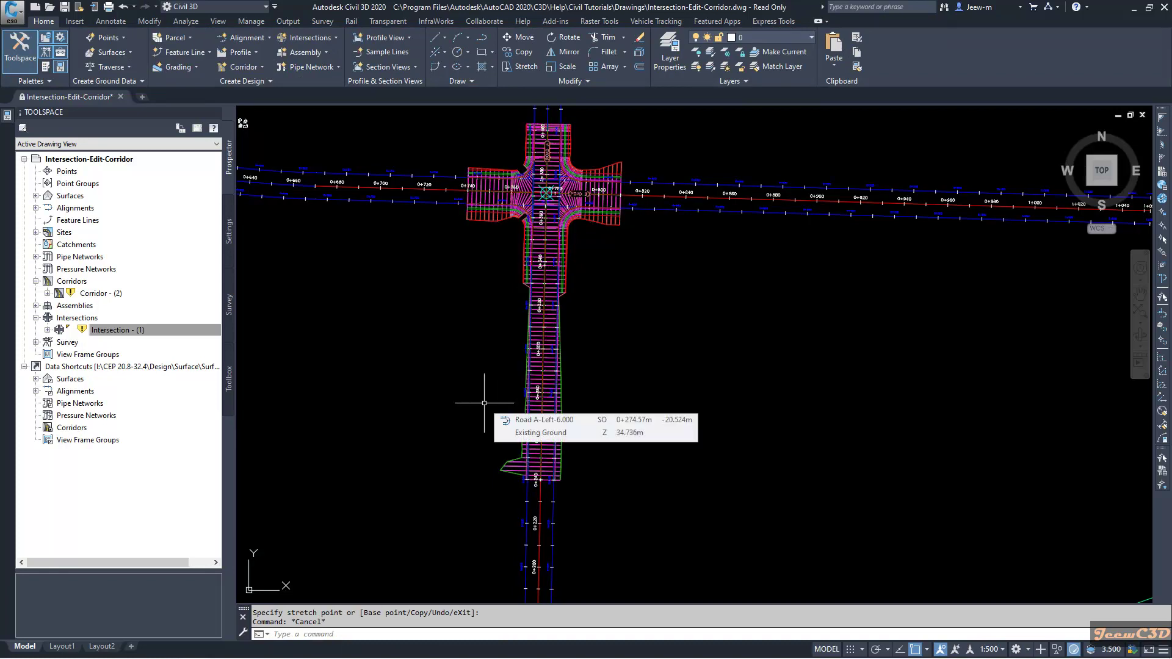
pyautogui.scroll(3, 567, 427)
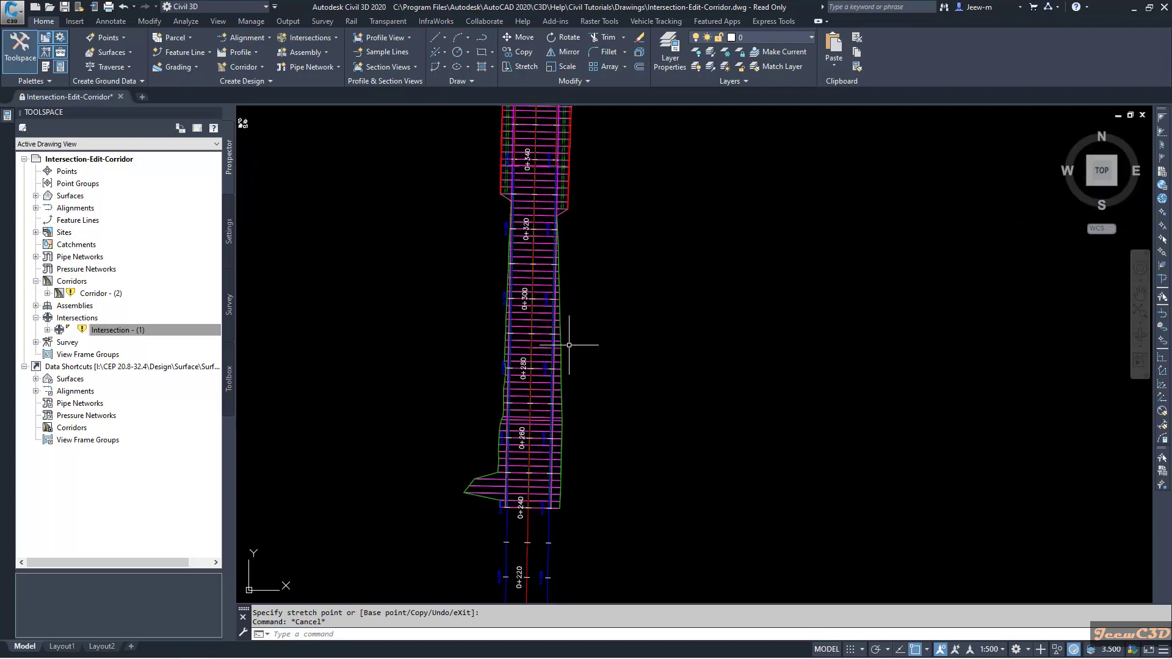
pyautogui.scroll(-2, 550, 301)
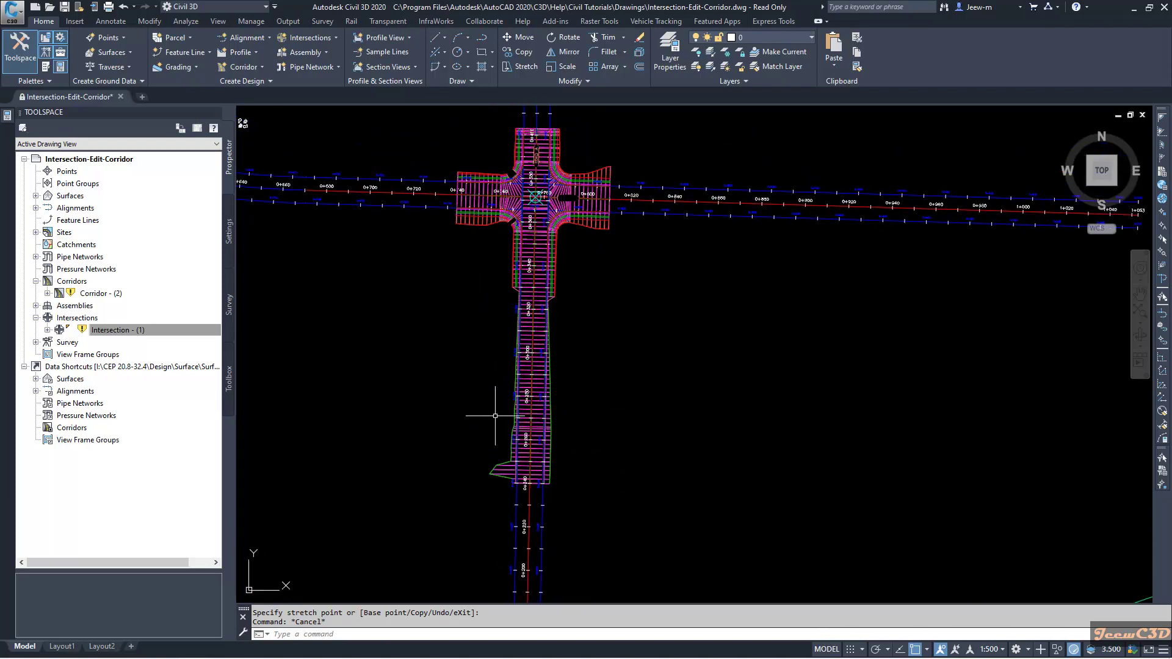
pyautogui.scroll(2, 495, 416)
pyautogui.click(528, 414)
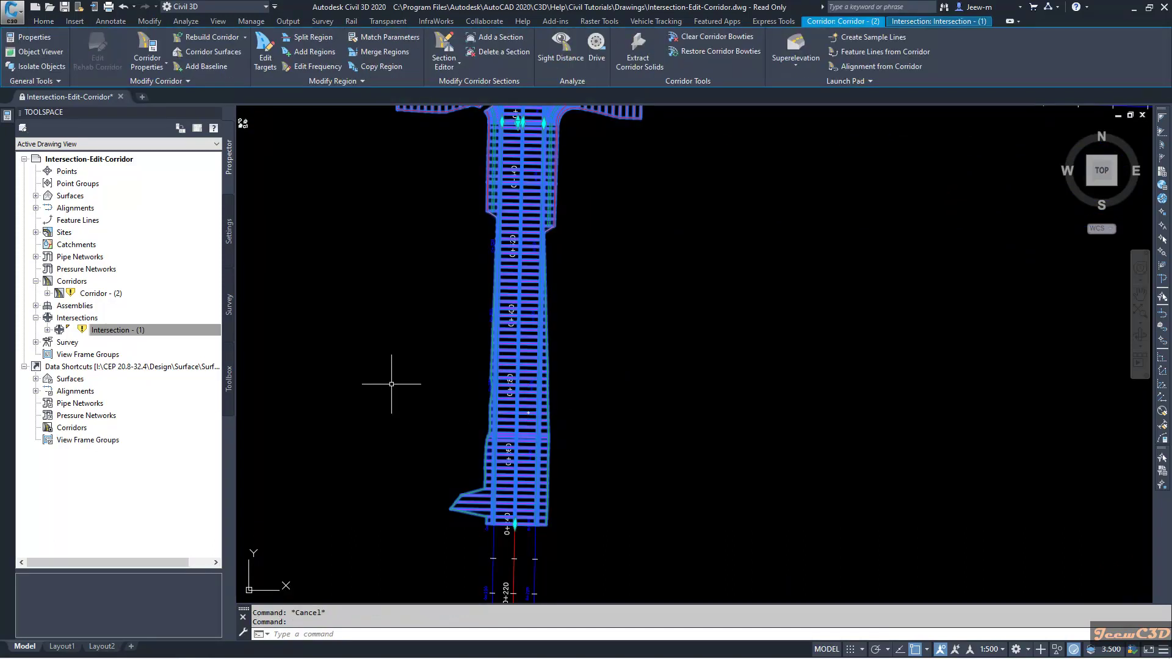
# Open Region Properties for the south Primary Road Full Section region on Road A.
pyautogui.scroll(-2, 391, 384)
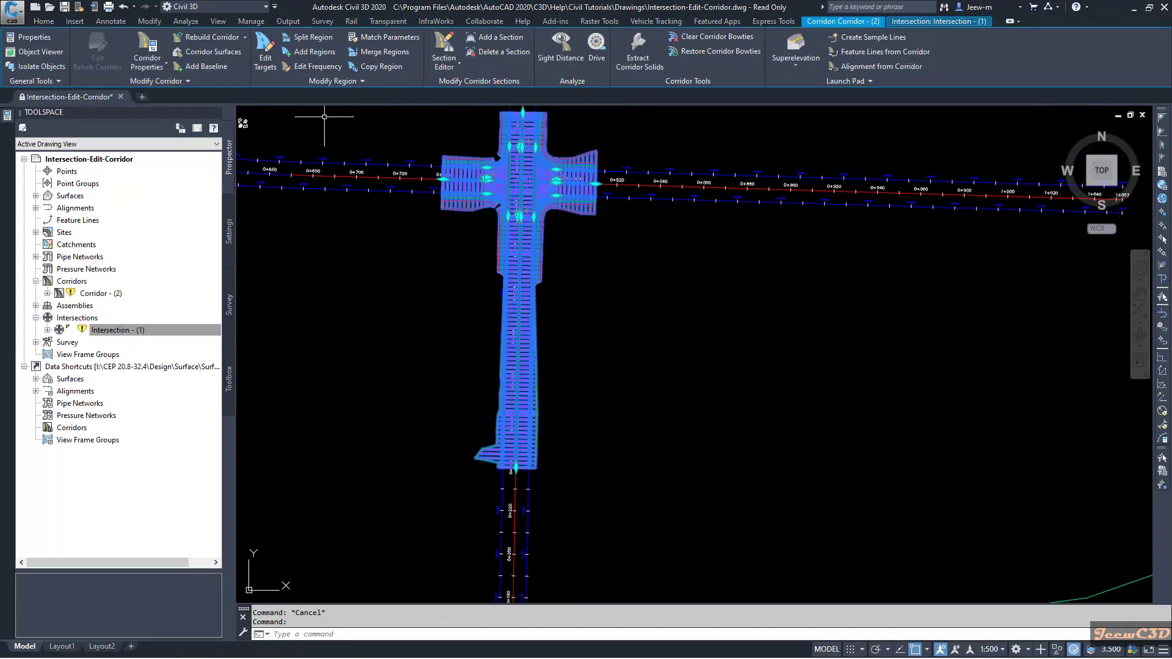
pyautogui.click(330, 82)
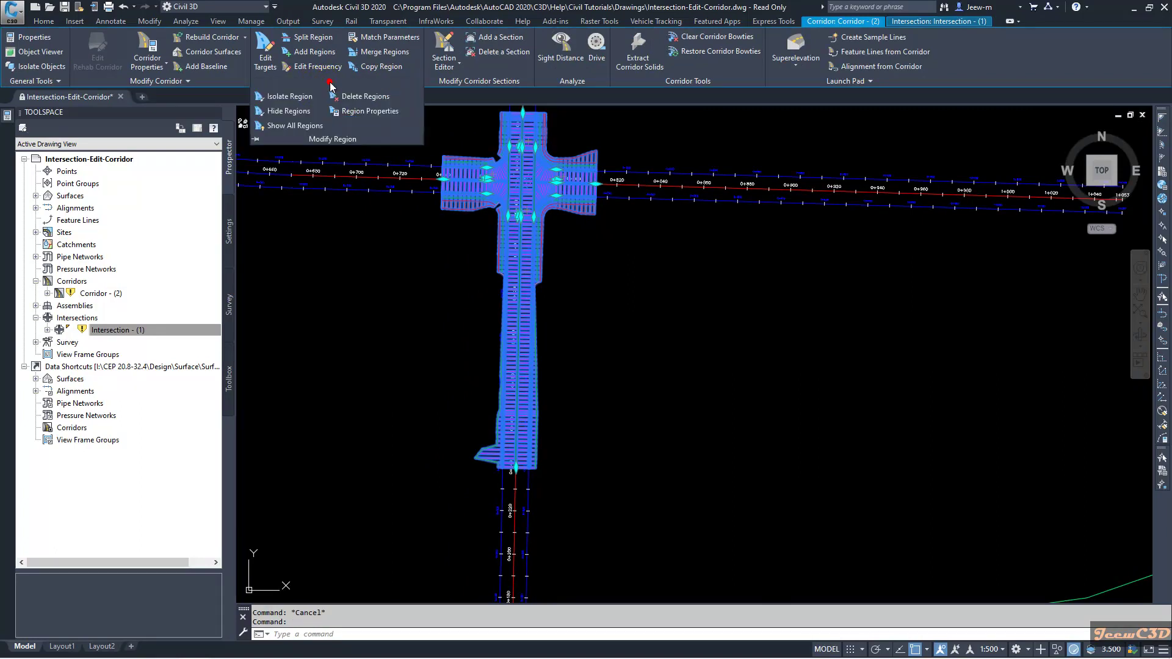
pyautogui.click(371, 111)
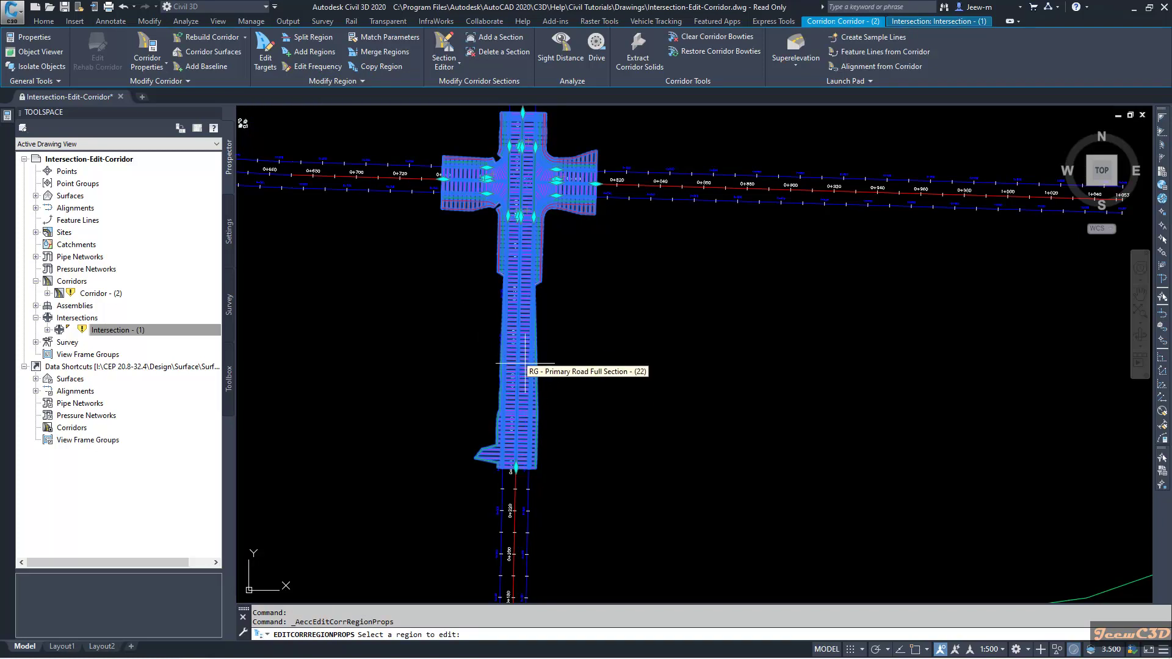
pyautogui.click(524, 363)
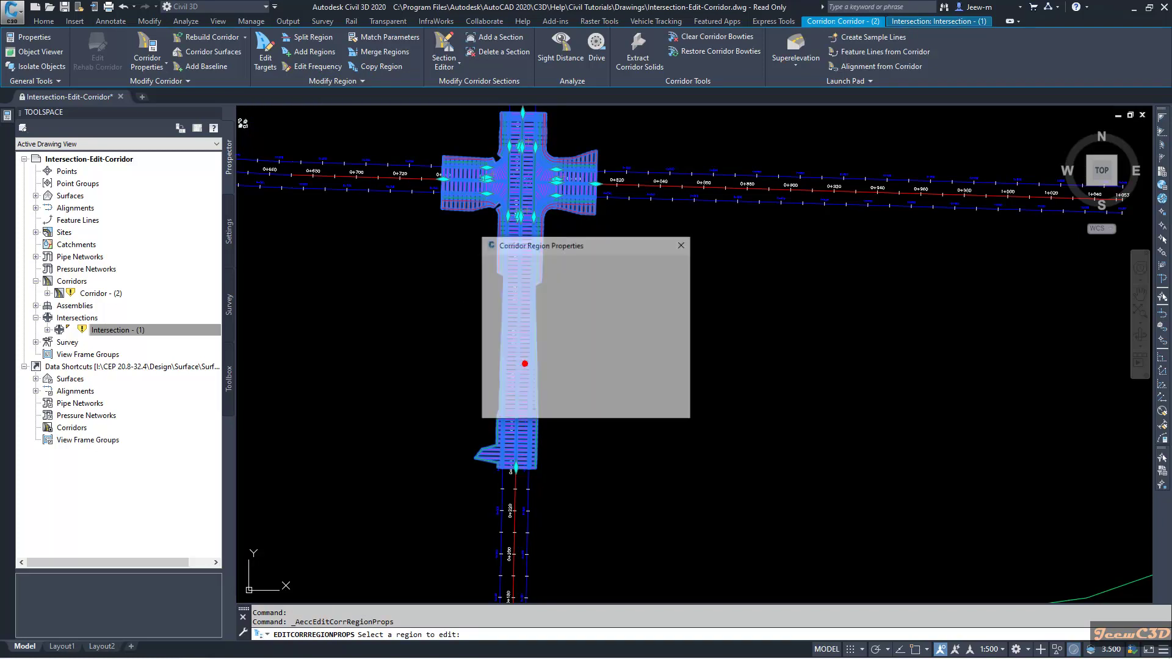
# Move and widen the region properties window, then select the Frequency property.
pyautogui.moveTo(579, 248); pyautogui.dragTo(685, 220)
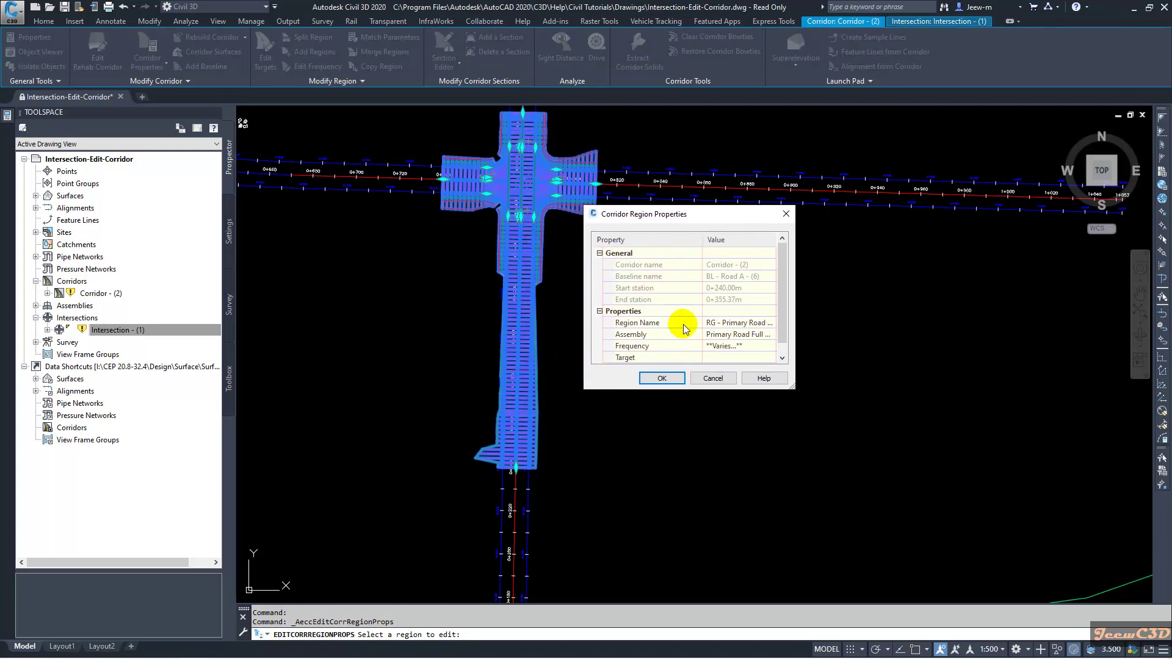
pyautogui.moveTo(793, 388); pyautogui.dragTo(874, 388)
pyautogui.click(670, 353)
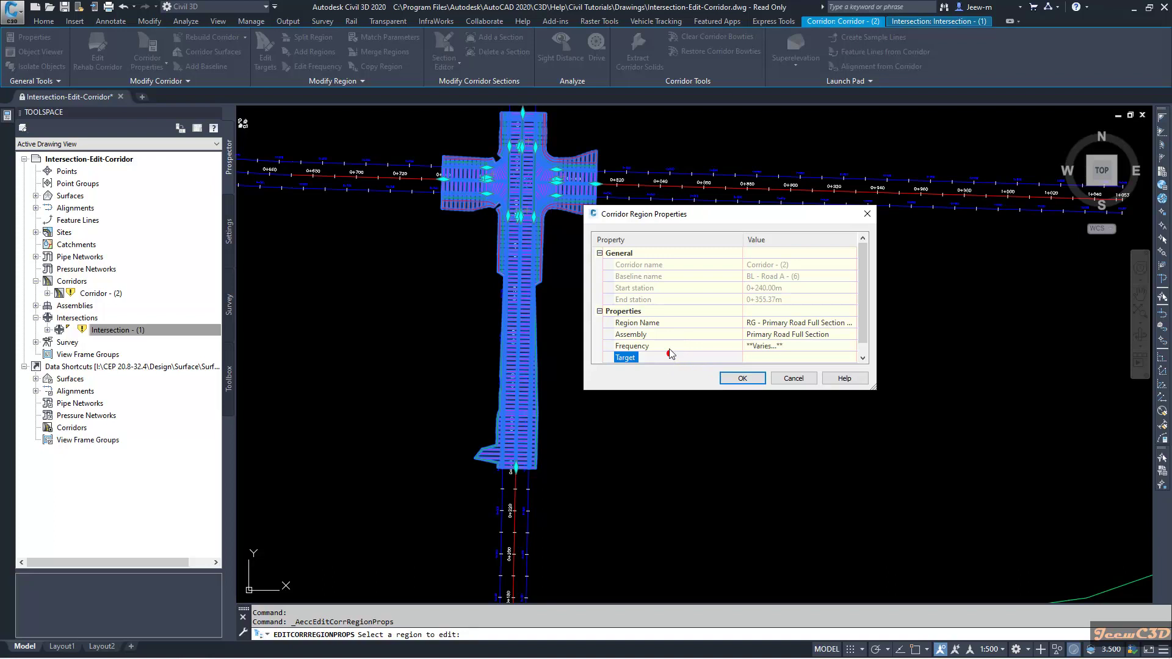
pyautogui.click(668, 345)
pyautogui.click(811, 346)
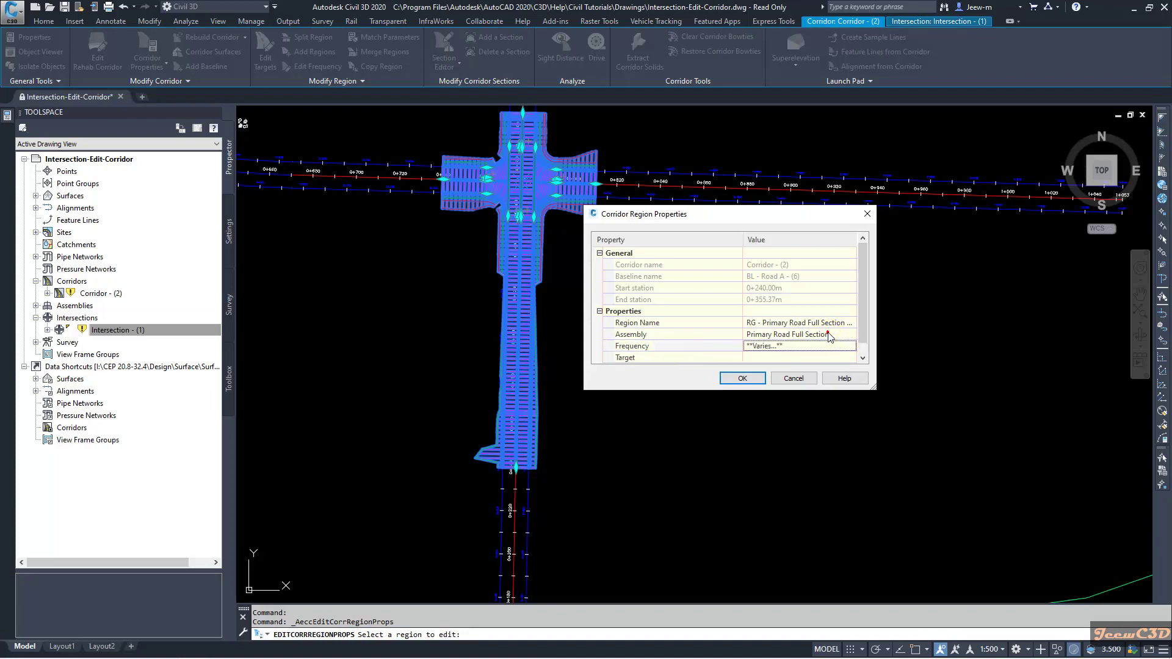
pyautogui.click(805, 334)
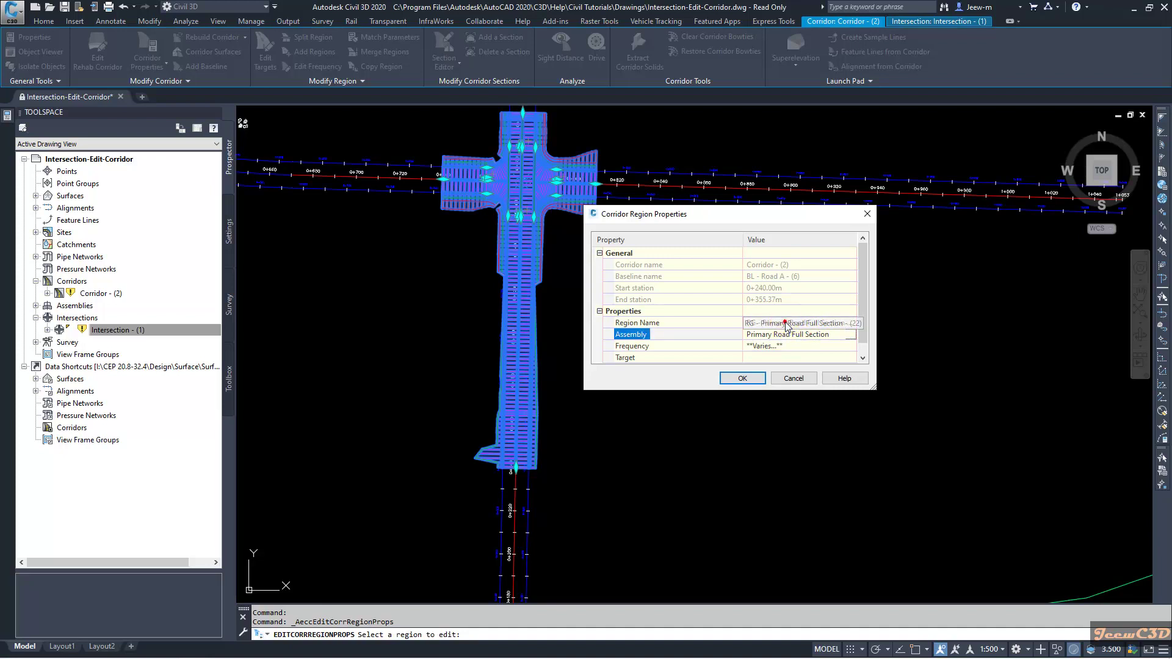
pyautogui.click(778, 333)
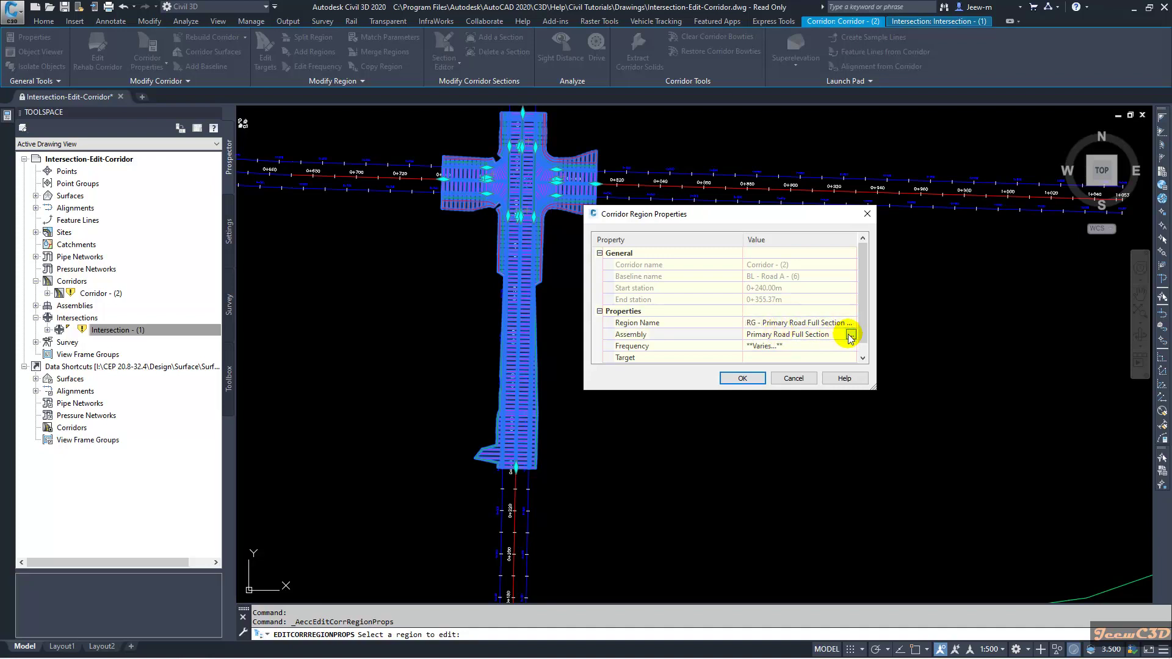
pyautogui.click(772, 346)
# Set the Along tangents spacing to 10 m and the Curve increment to 5 m.
pyautogui.click(851, 346)
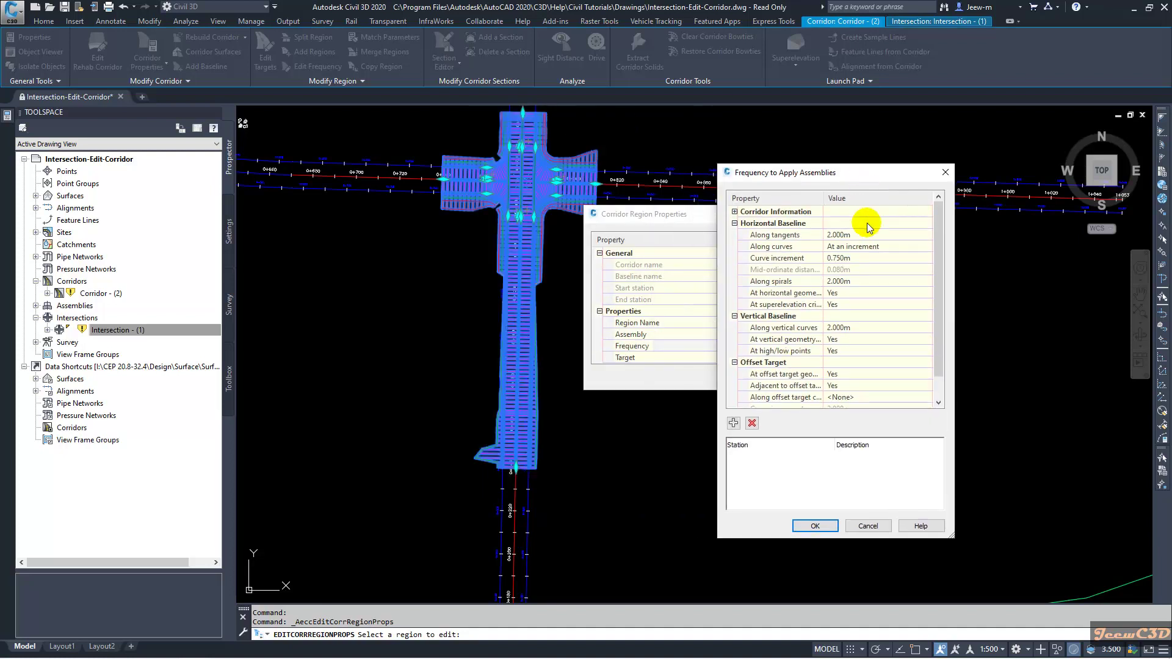
pyautogui.click(857, 234)
pyautogui.write('10')
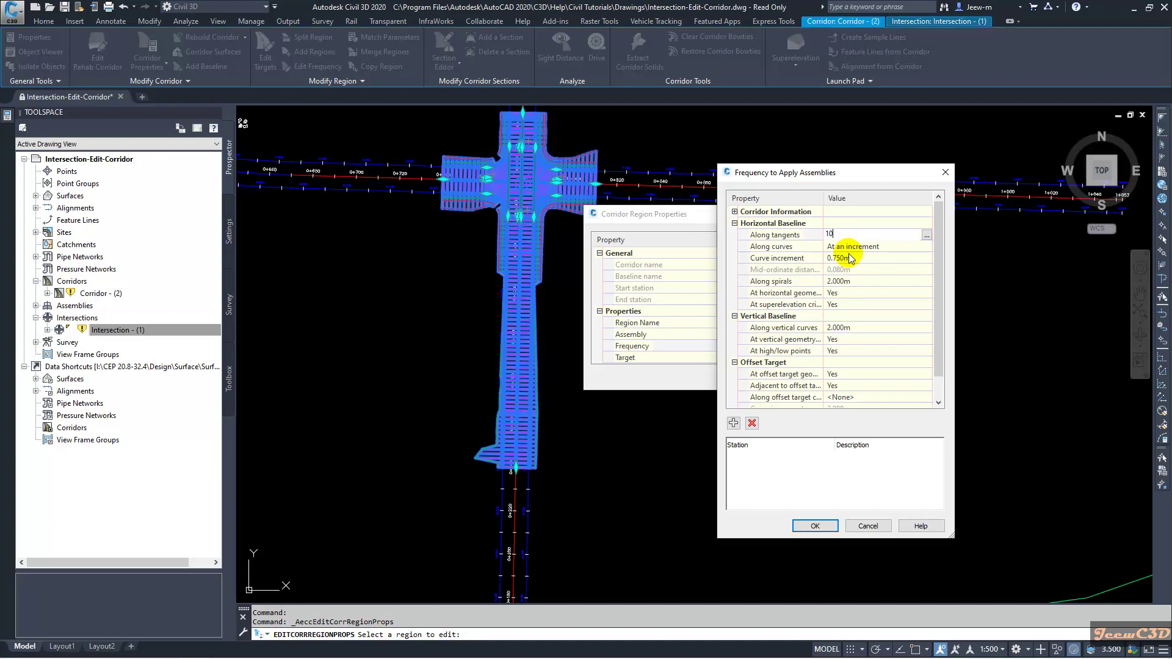
pyautogui.press('Return')
pyautogui.click(847, 259)
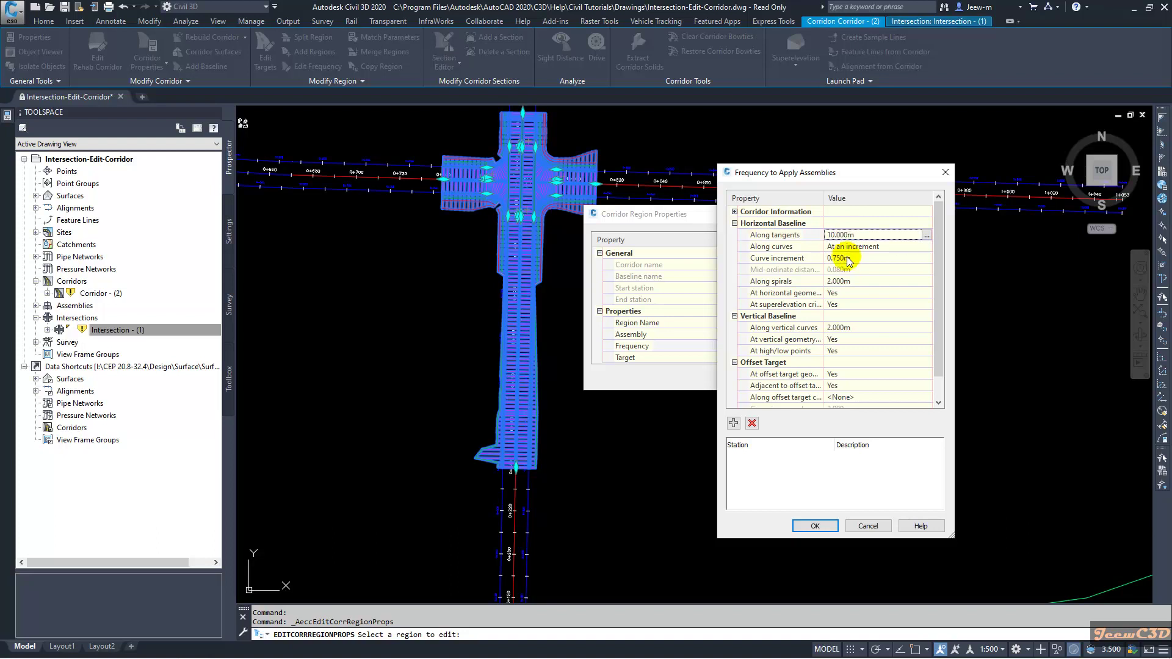
pyautogui.write('5')
pyautogui.press('Return')
# Set spiral and vertical-curve spacing to 5 m, accept, and rebuild the corridor.
pyautogui.click(849, 281)
pyautogui.write('5')
pyautogui.press('Return')
pyautogui.click(840, 327)
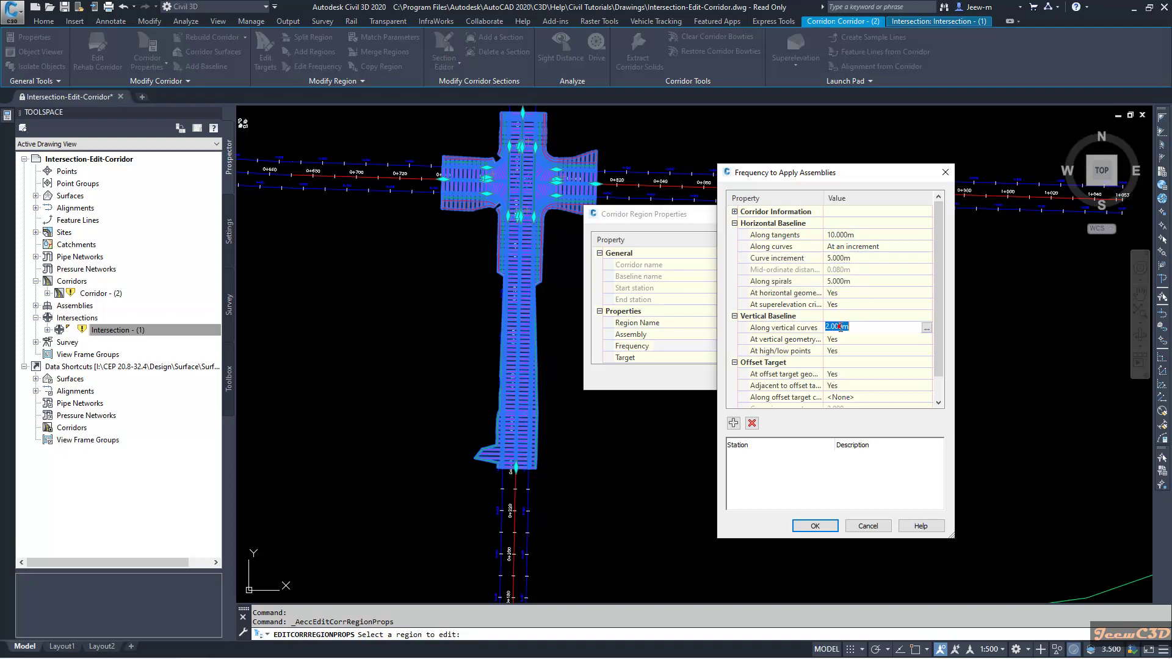
pyautogui.write('5')
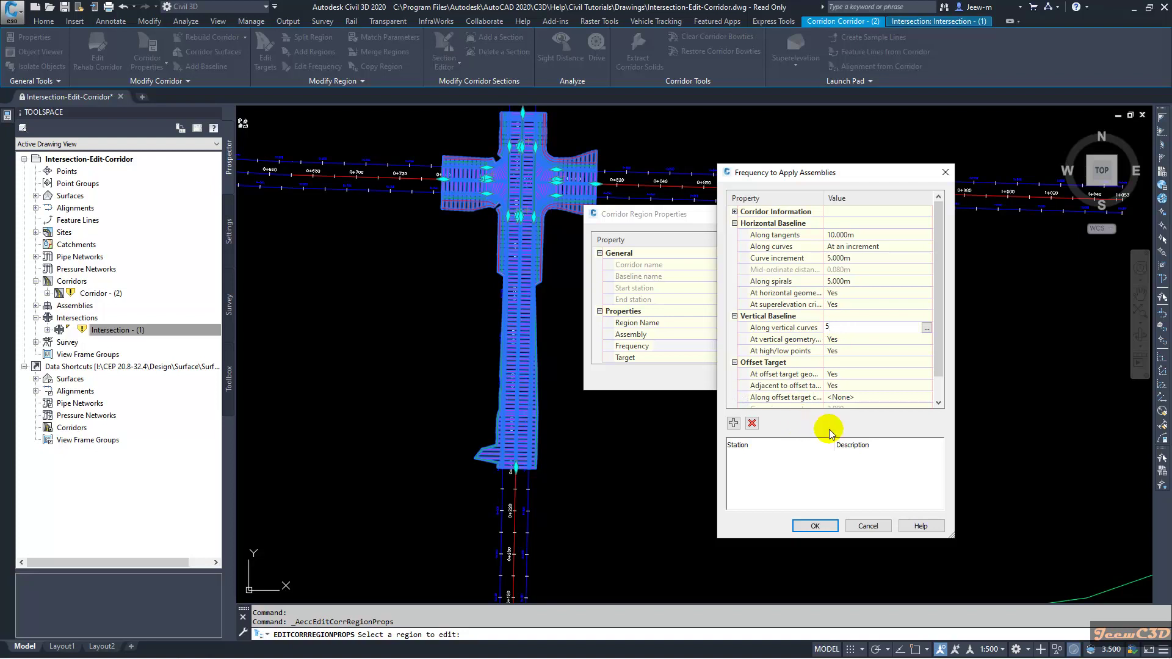
pyautogui.click(856, 360)
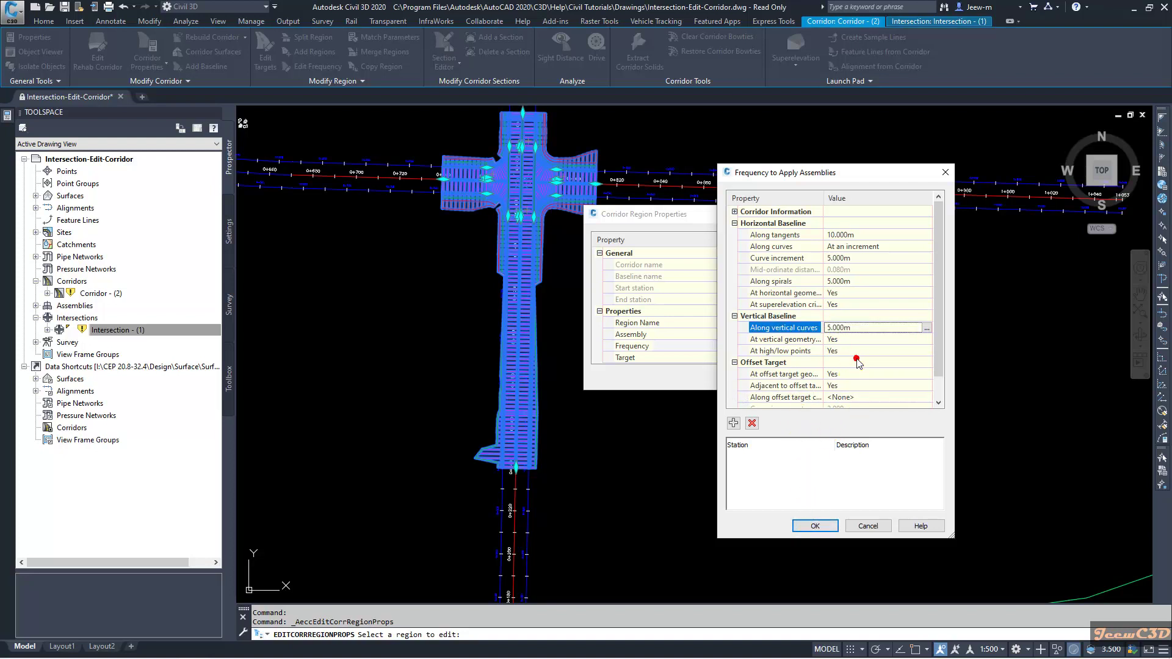
pyautogui.click(827, 527)
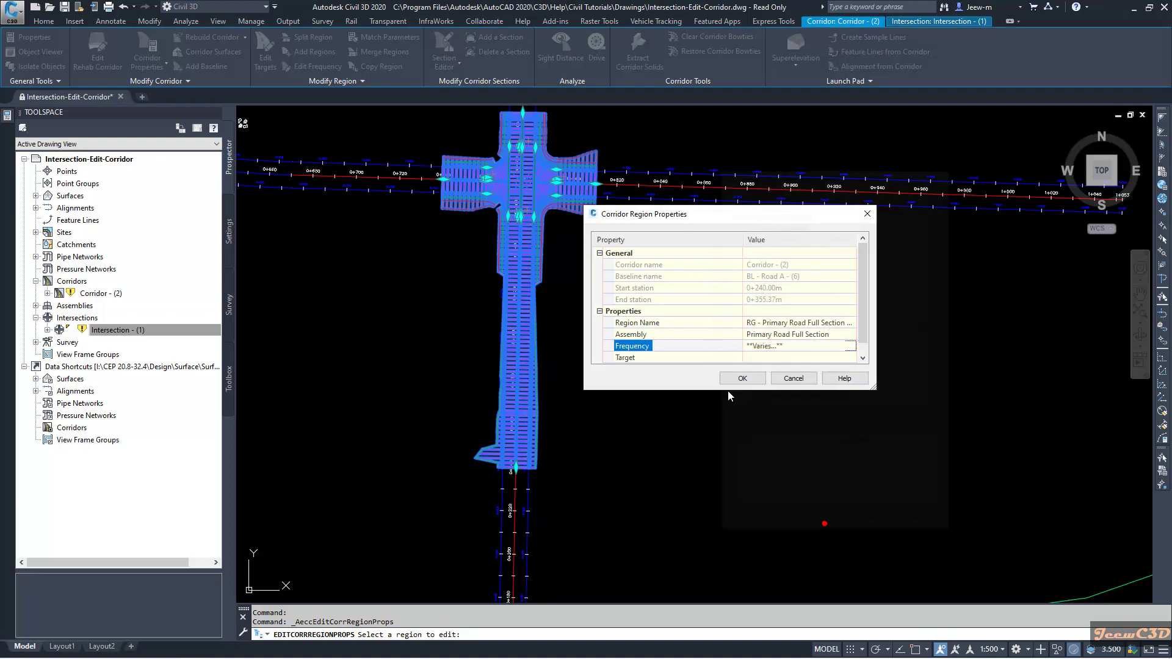
pyautogui.click(742, 379)
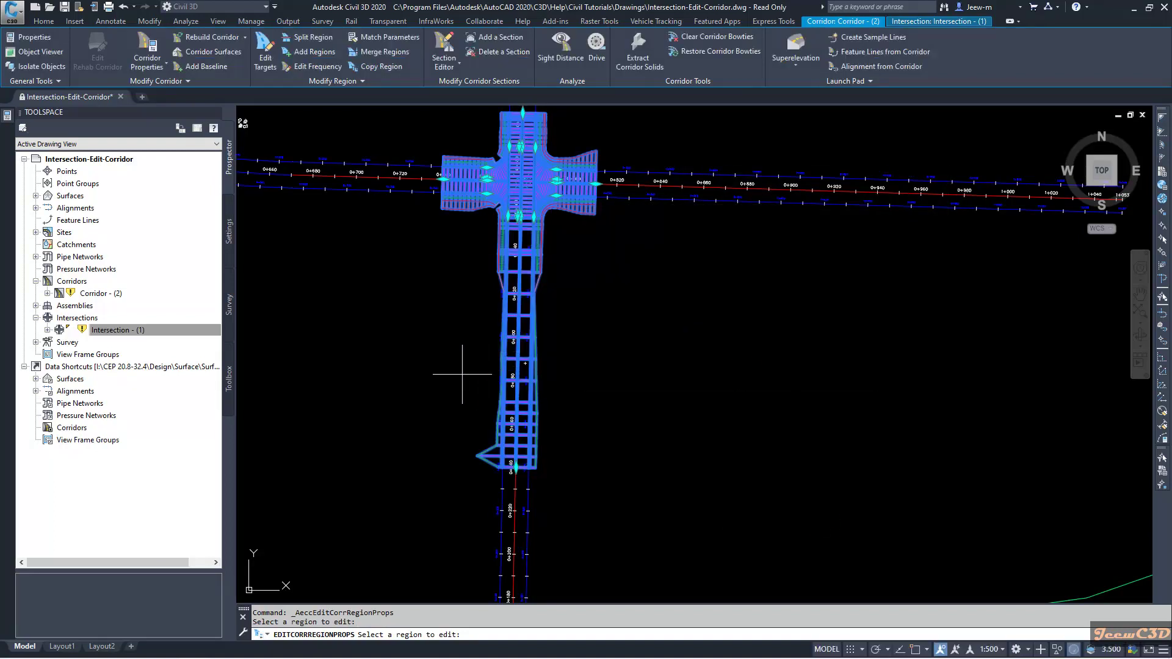
pyautogui.press('Escape')
pyautogui.scroll(3, 512, 374)
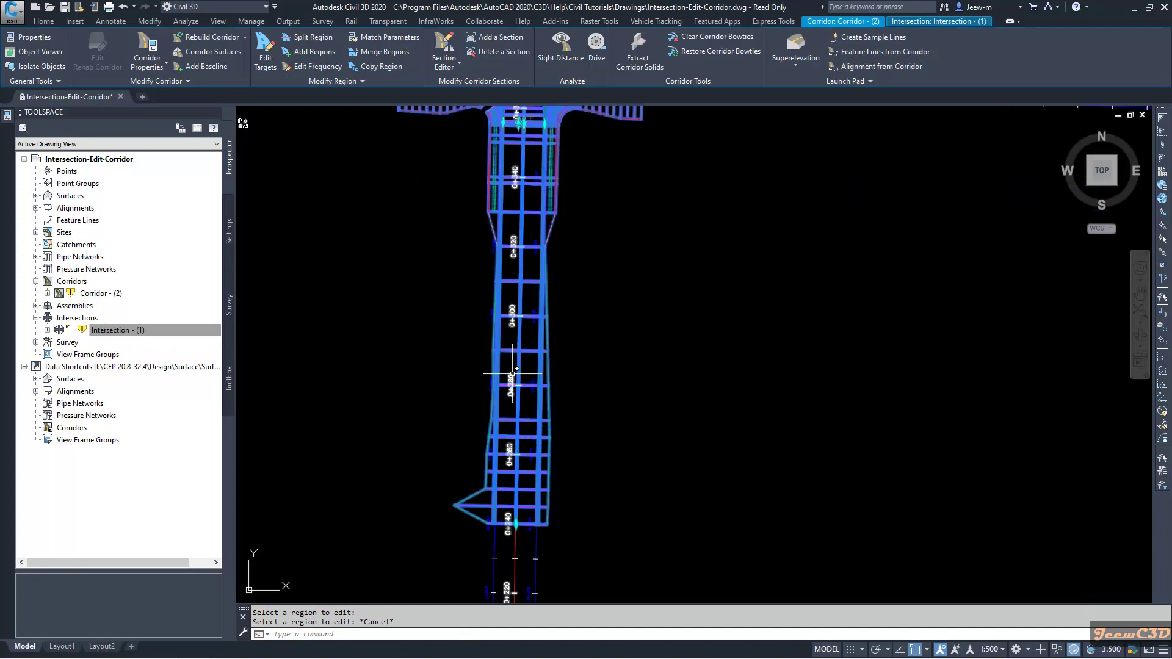
pyautogui.press('Escape')
pyautogui.scroll(-2, 523, 430)
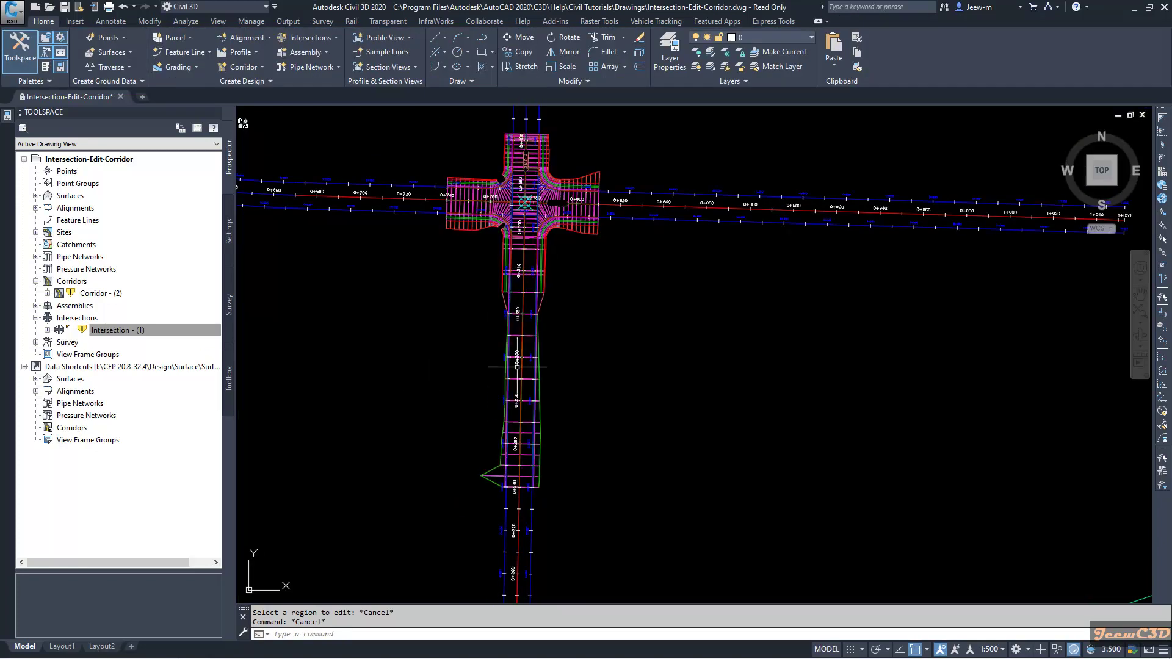
pyautogui.moveTo(645, 346); pyautogui.dragTo(683, 382, button='middle')
pyautogui.scroll(-2, 682, 382)
pyautogui.scroll(1, 677, 343)
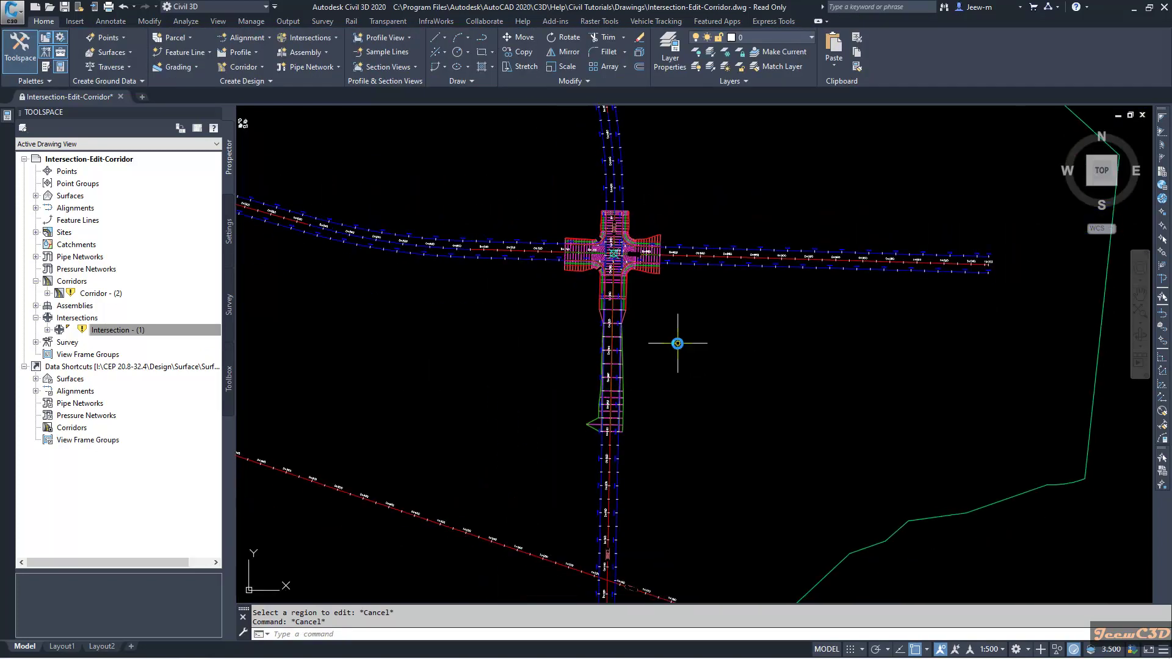
pyautogui.moveTo(678, 343)
pyautogui.scroll(8, 613, 262)
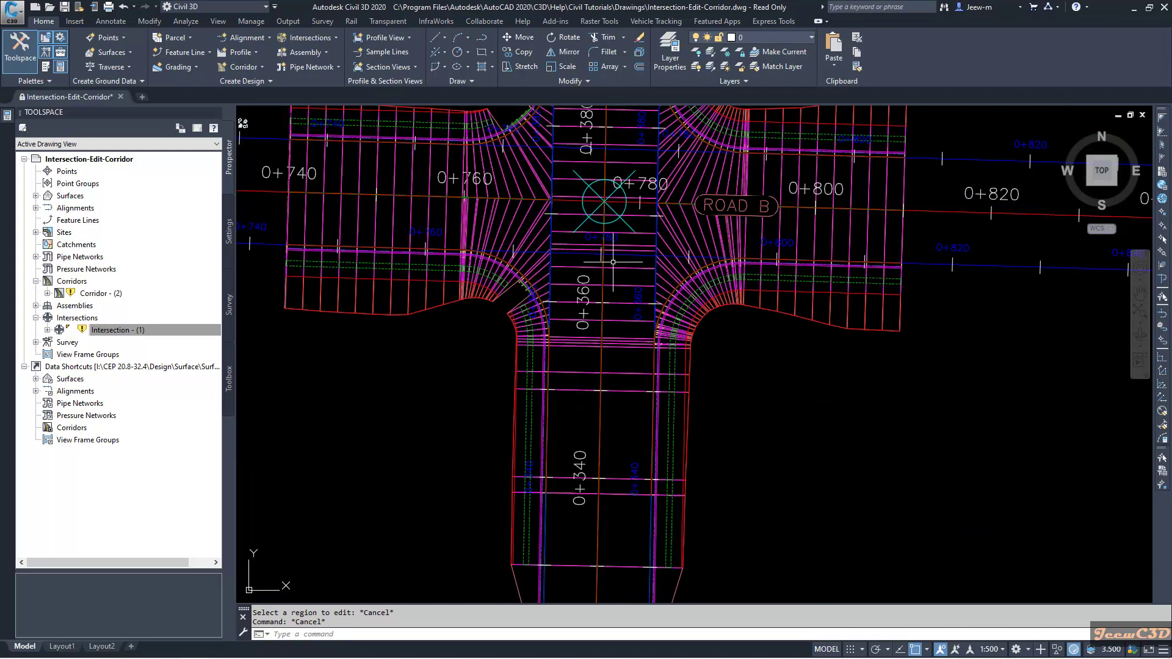
pyautogui.moveTo(613, 300)
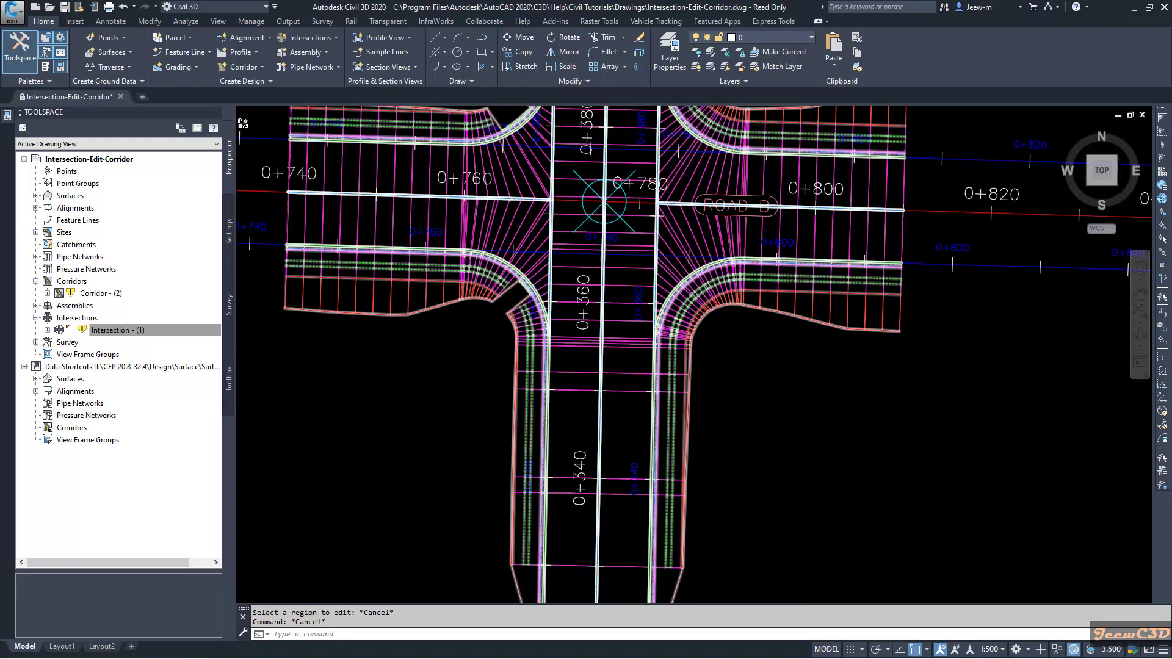
pyautogui.scroll(2, 580, 221)
pyautogui.moveTo(580, 221)
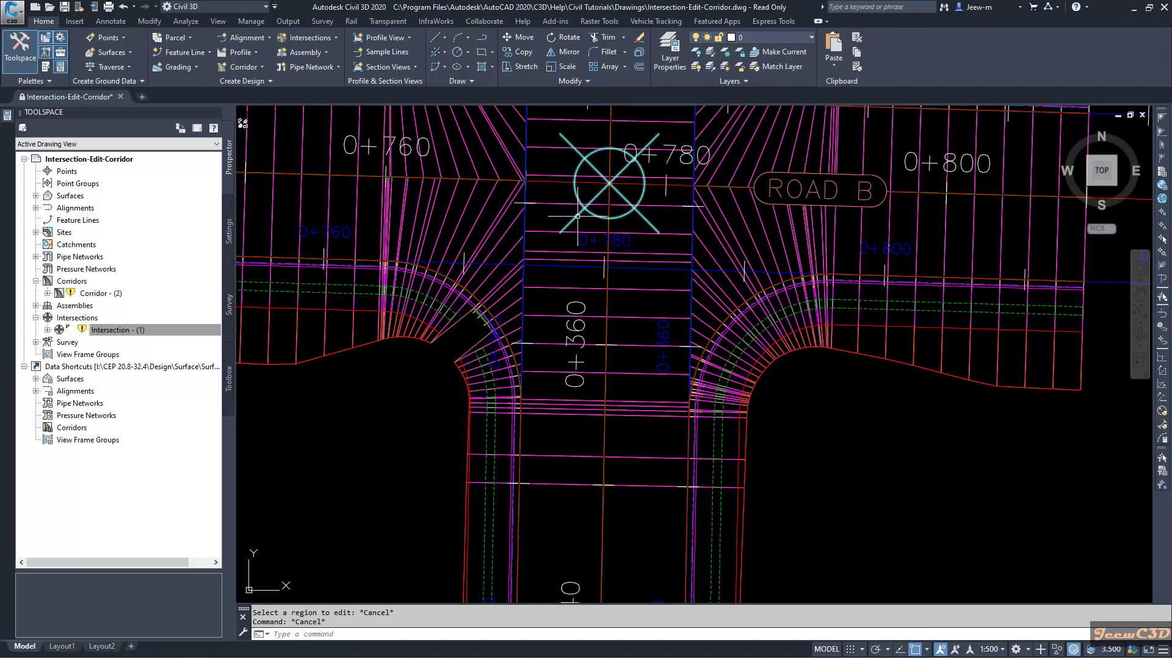
# Select Intersection - (1) and recreate its regions into the existing Corridor - (2).
pyautogui.click(577, 215)
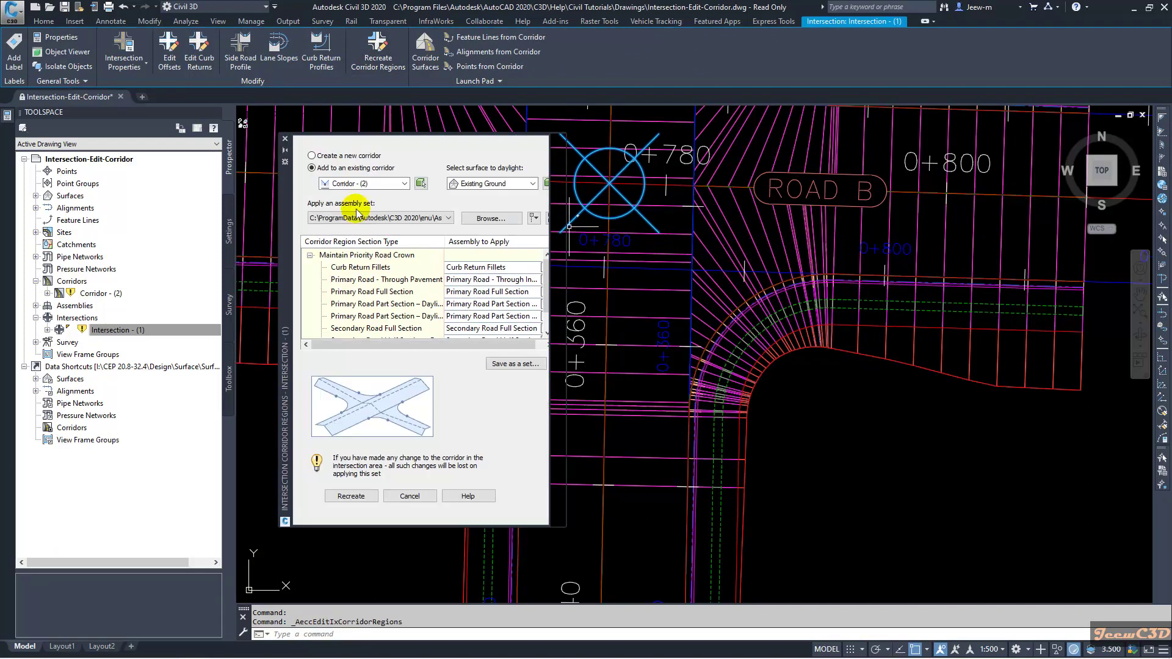
pyautogui.click(387, 183)
pyautogui.click(384, 196)
pyautogui.click(366, 500)
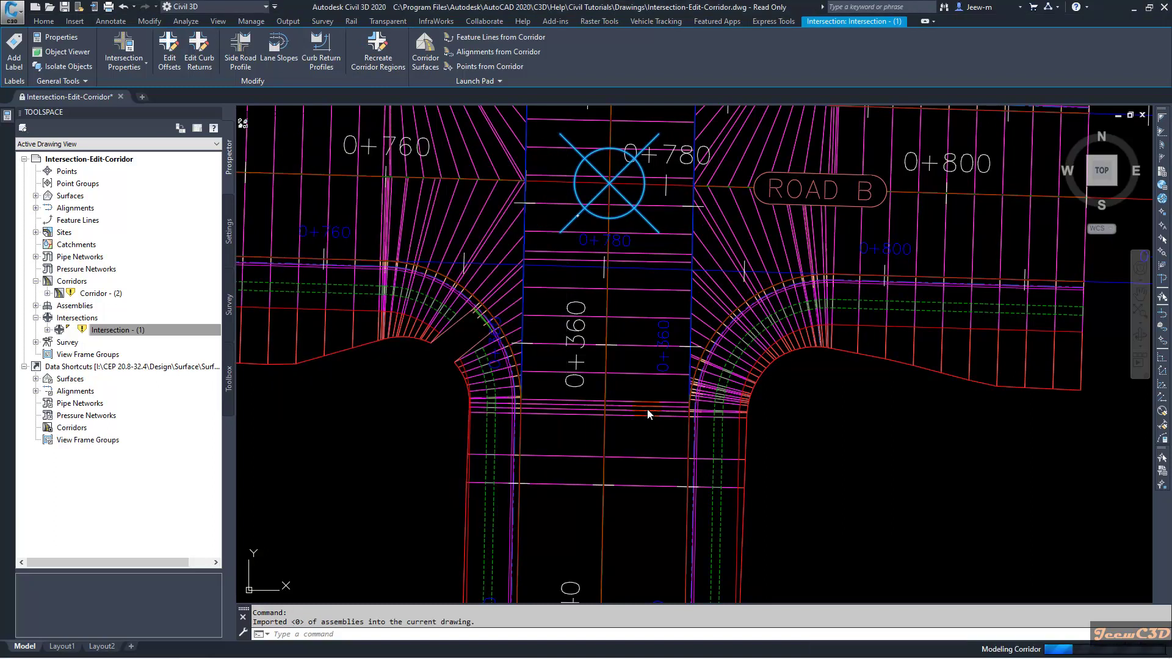
pyautogui.scroll(-6, 647, 407)
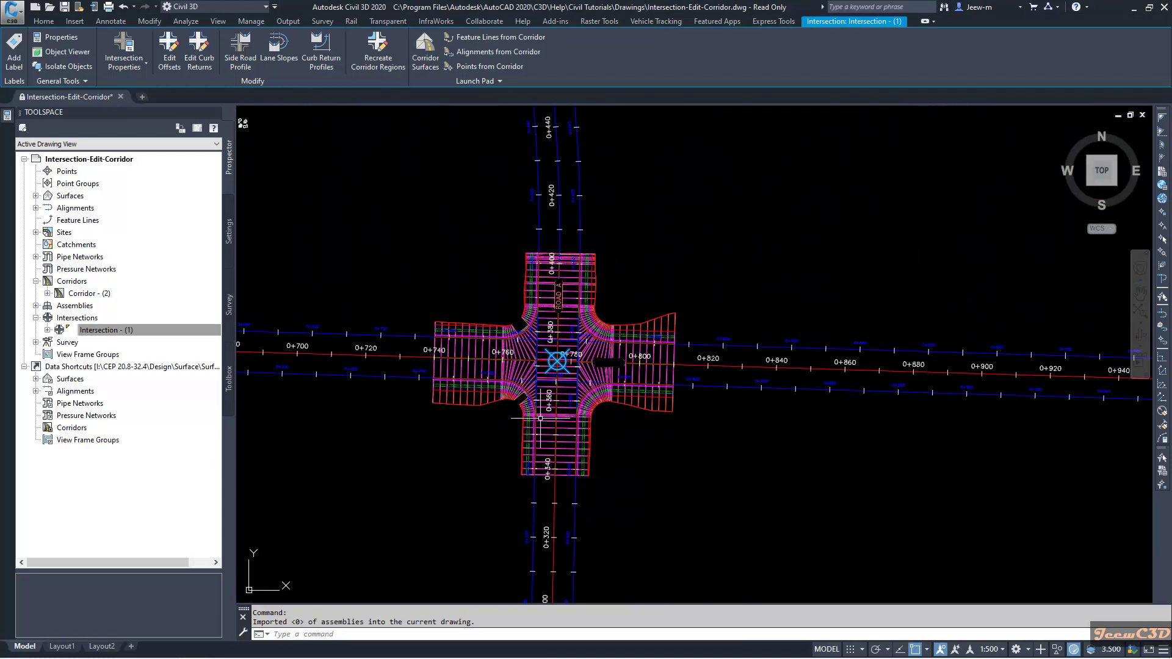
# Deselect the intersection and pan and zoom across both roads to the section markers.
pyautogui.press('Escape')
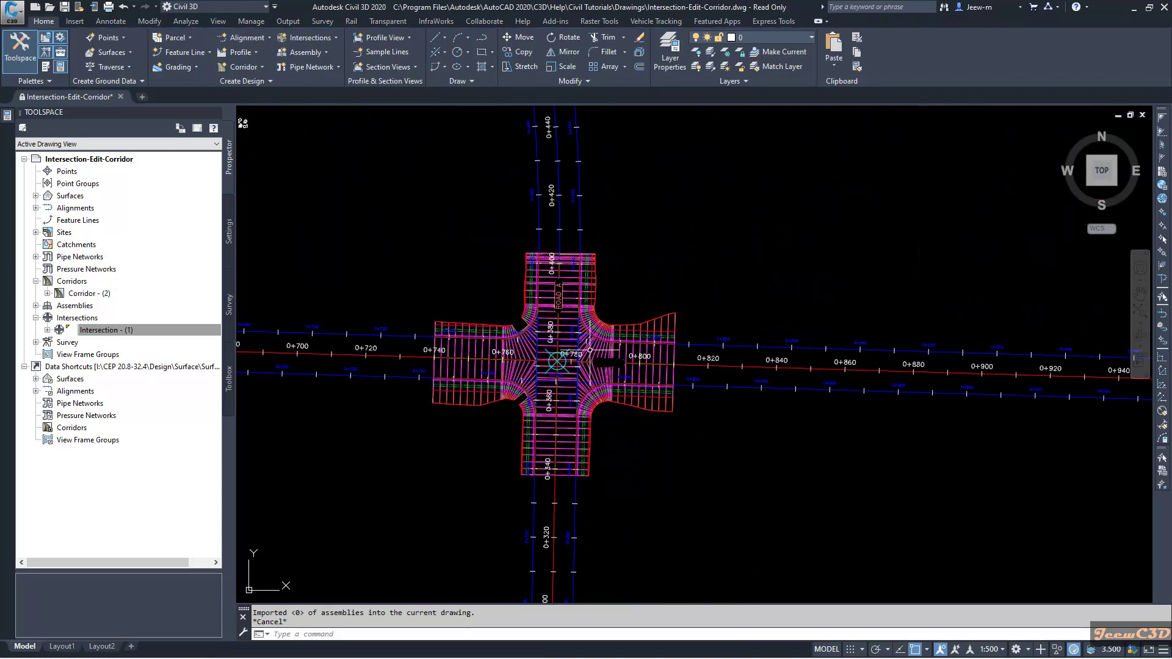
pyautogui.moveTo(358, 493); pyautogui.dragTo(466, 460, button='middle')
pyautogui.moveTo(466, 461)
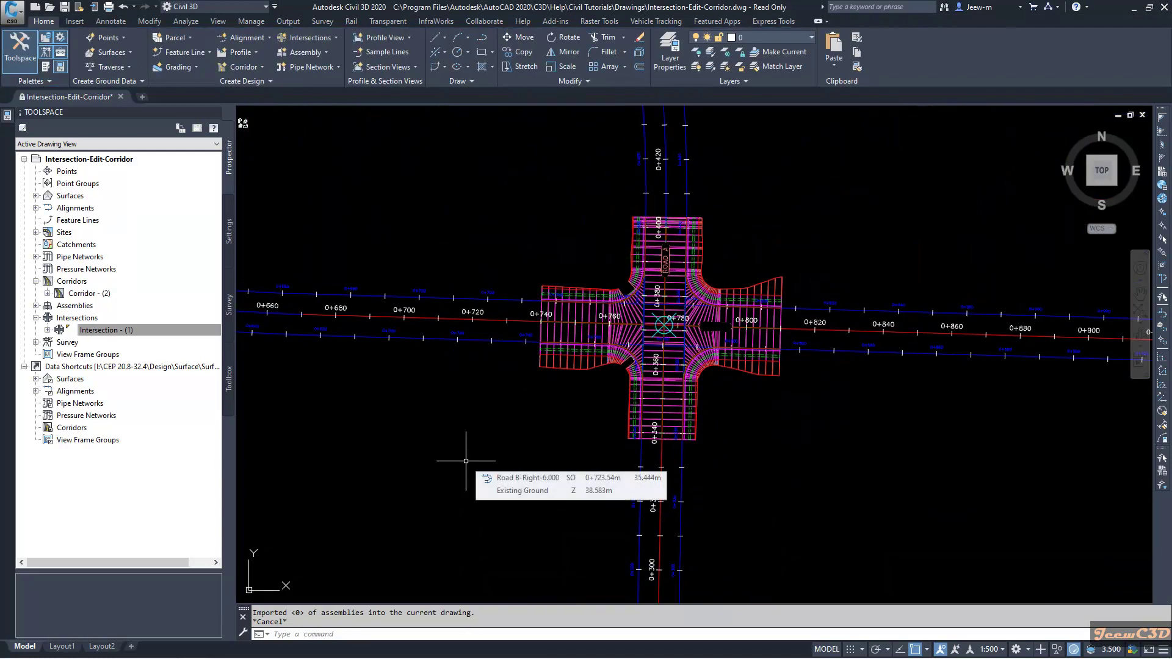
pyautogui.scroll(-3, 465, 461)
pyautogui.moveTo(589, 468)
pyautogui.mouseDown(button='middle')
pyautogui.moveTo(523, 479)
pyautogui.moveTo(571, 426)
pyautogui.mouseUp(button='middle')
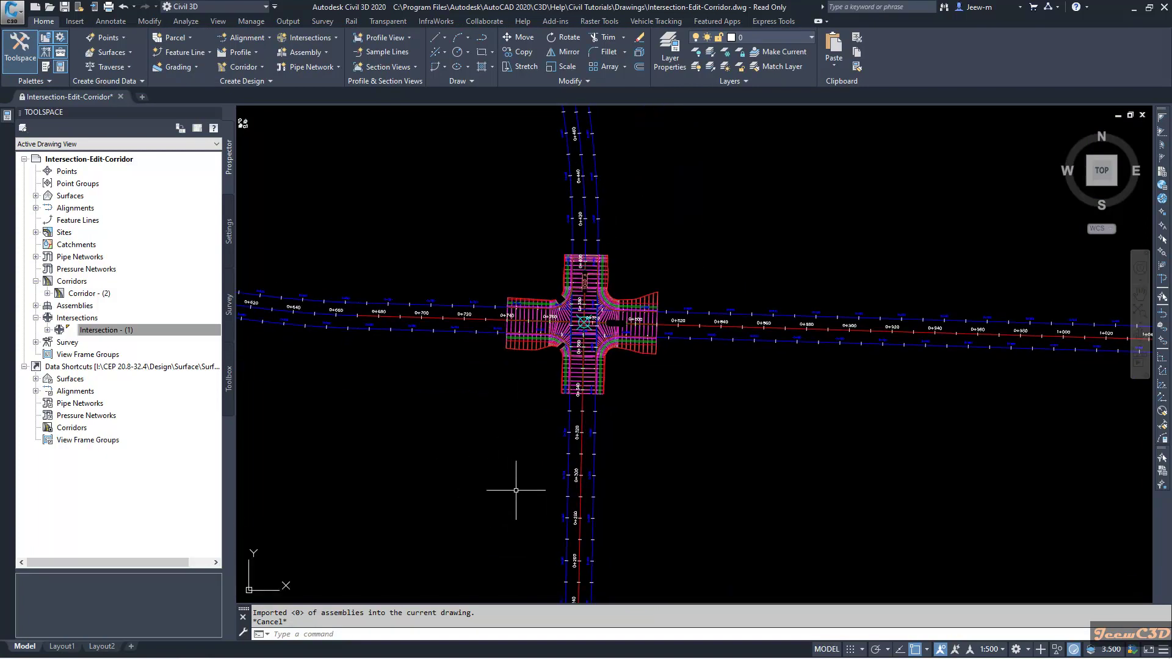
pyautogui.scroll(2, 562, 342)
pyautogui.scroll(5, 537, 333)
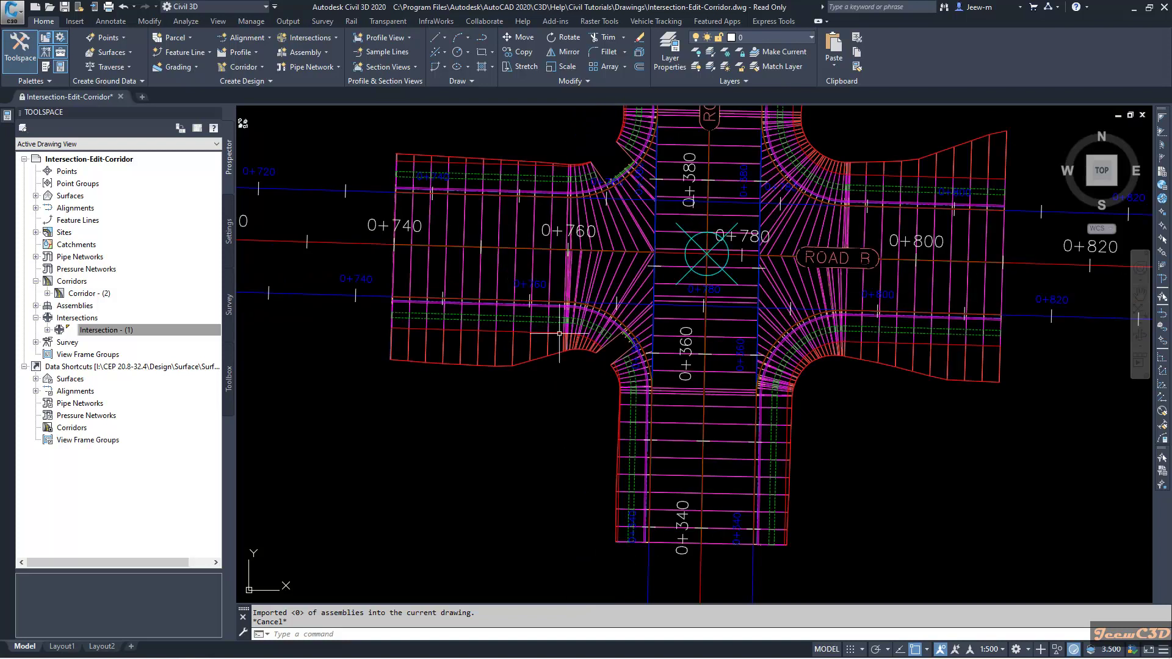
pyautogui.scroll(-3, 708, 277)
pyautogui.scroll(-6, 685, 275)
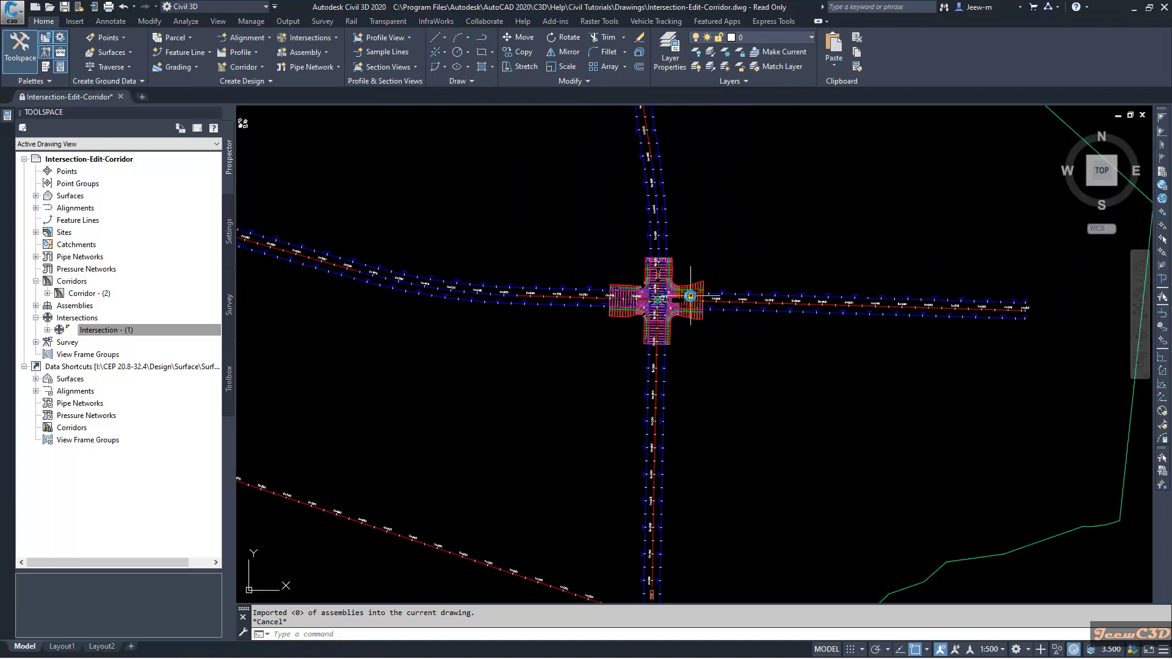
pyautogui.moveTo(699, 286); pyautogui.dragTo(628, 347, button='middle')
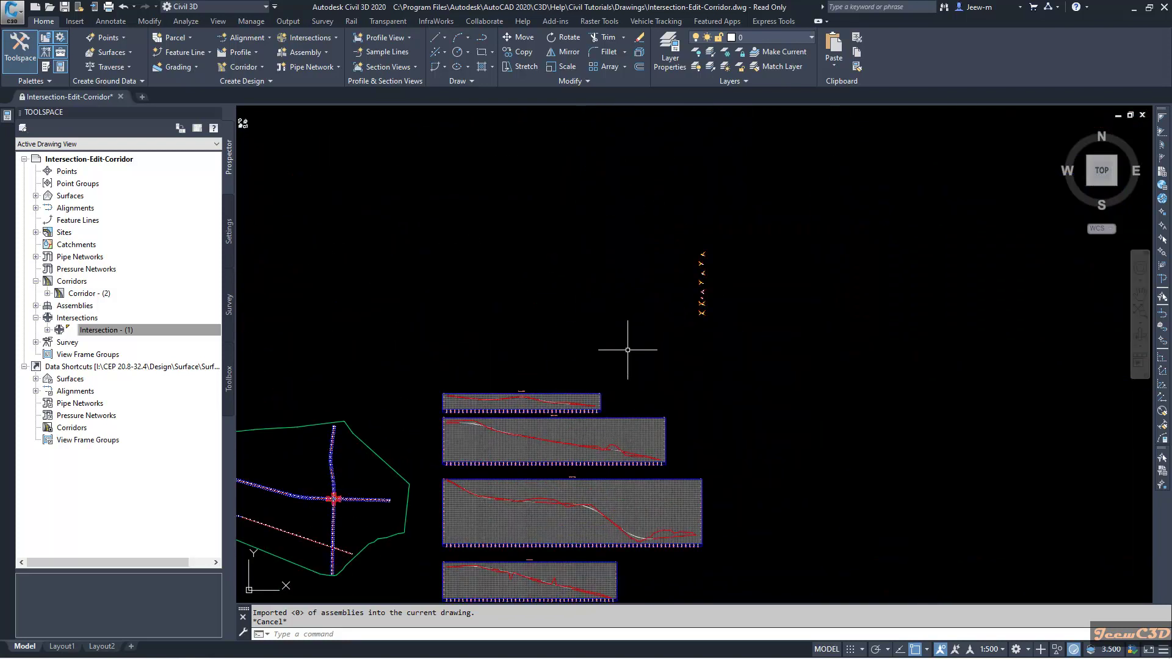
pyautogui.scroll(3, 706, 288)
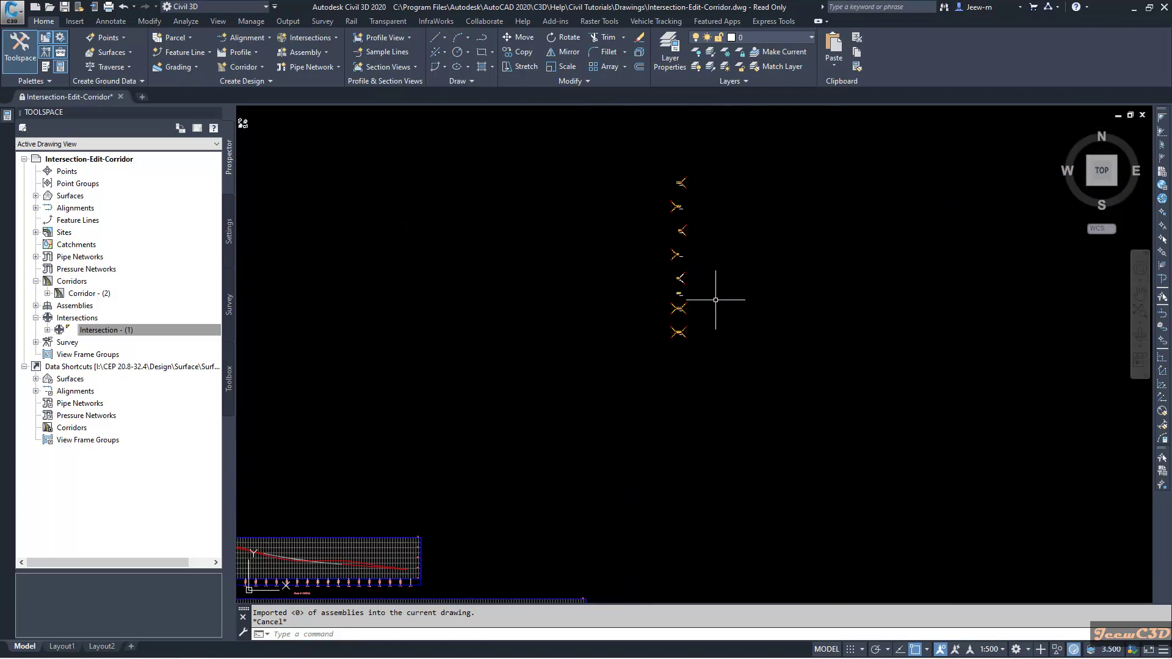
# Expand Assemblies in Prospector to list Curb Return Fillets through the daylight half sections.
pyautogui.click(36, 306)
pyautogui.scroll(2, 661, 274)
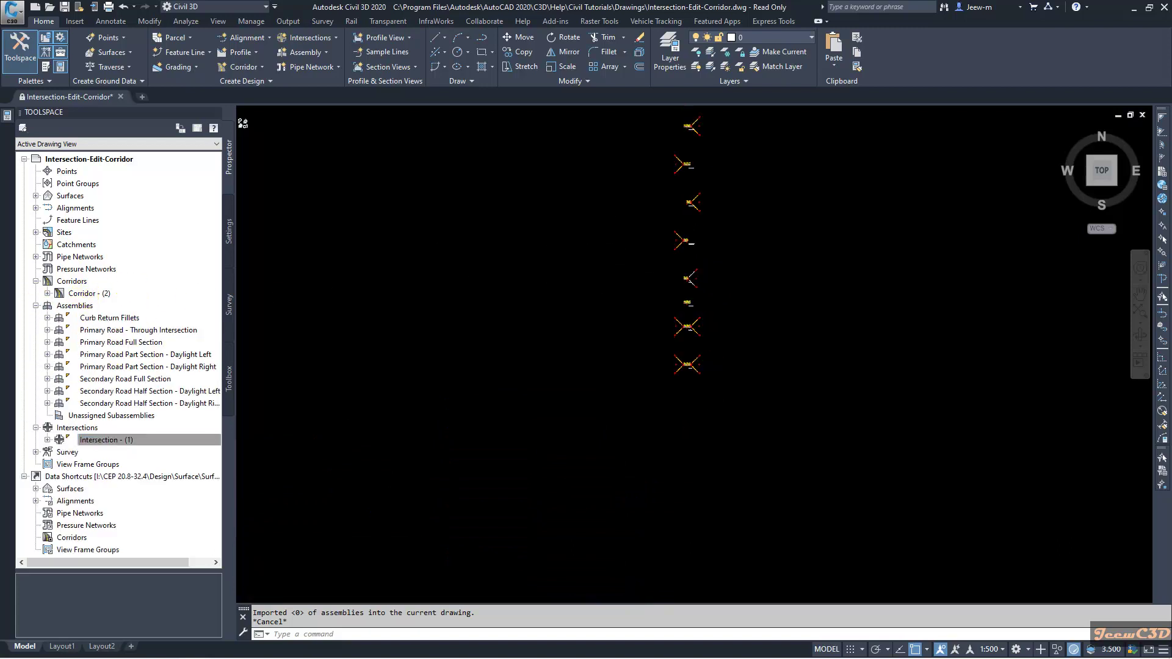
pyautogui.scroll(-5, 549, 342)
pyautogui.scroll(2, 513, 372)
pyautogui.scroll(5, 537, 372)
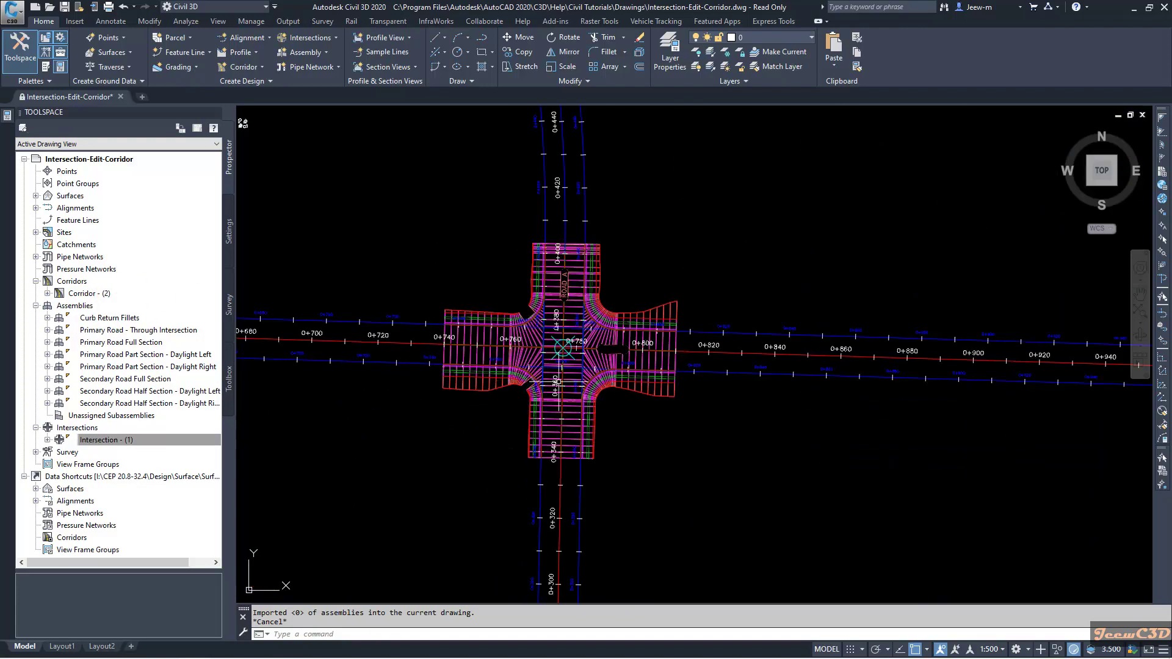
pyautogui.click(577, 349)
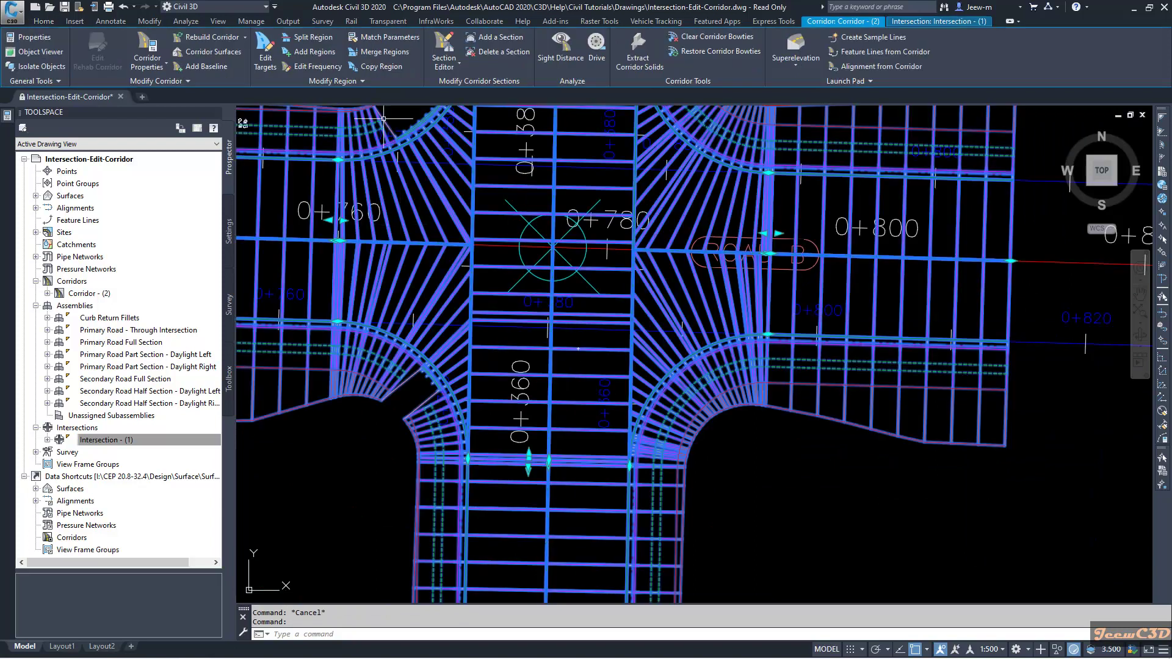
pyautogui.press('Escape')
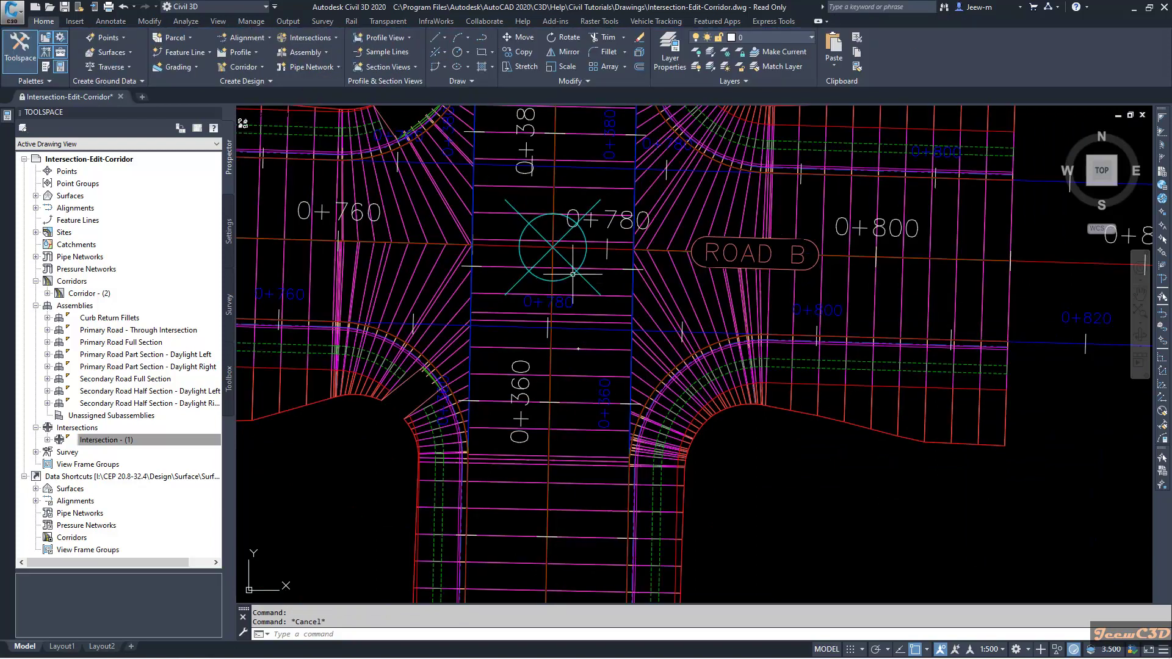
pyautogui.click(573, 280)
pyautogui.click(378, 58)
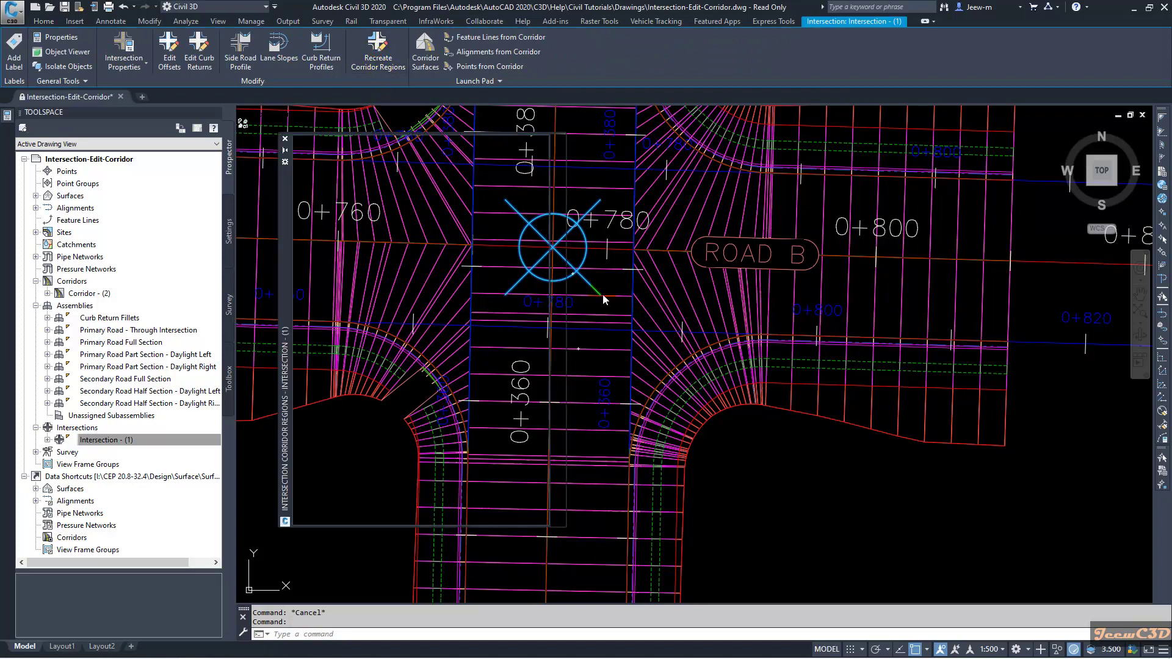
pyautogui.click(364, 280)
pyautogui.click(373, 292)
pyautogui.click(378, 304)
pyautogui.click(379, 316)
pyautogui.click(383, 330)
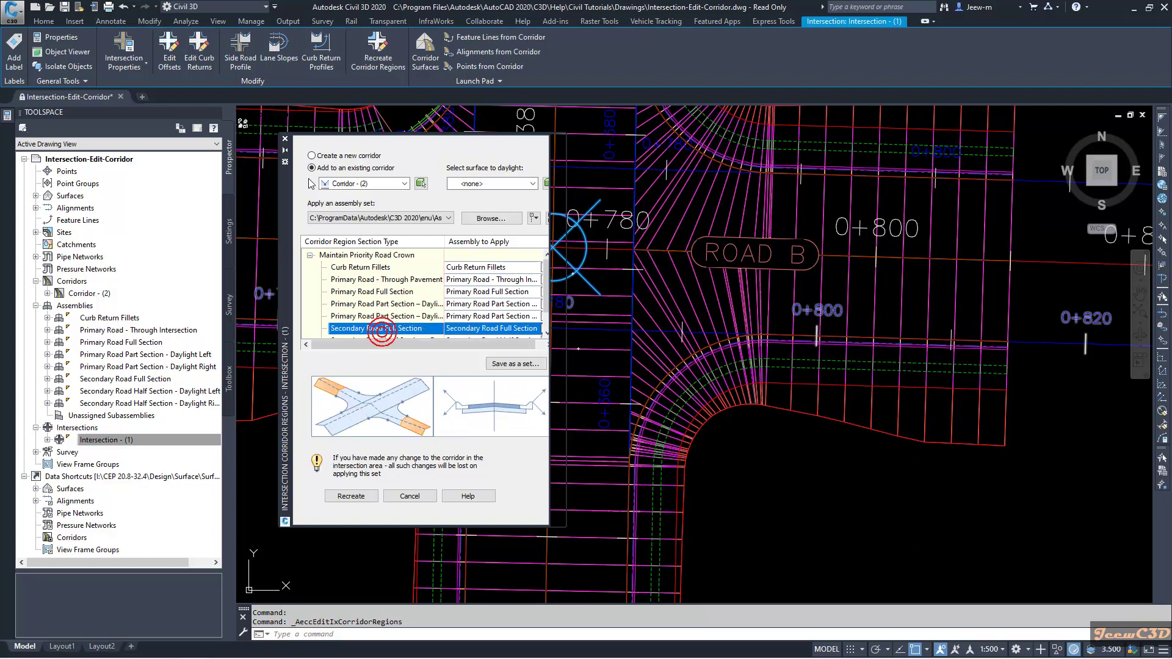
pyautogui.click(421, 498)
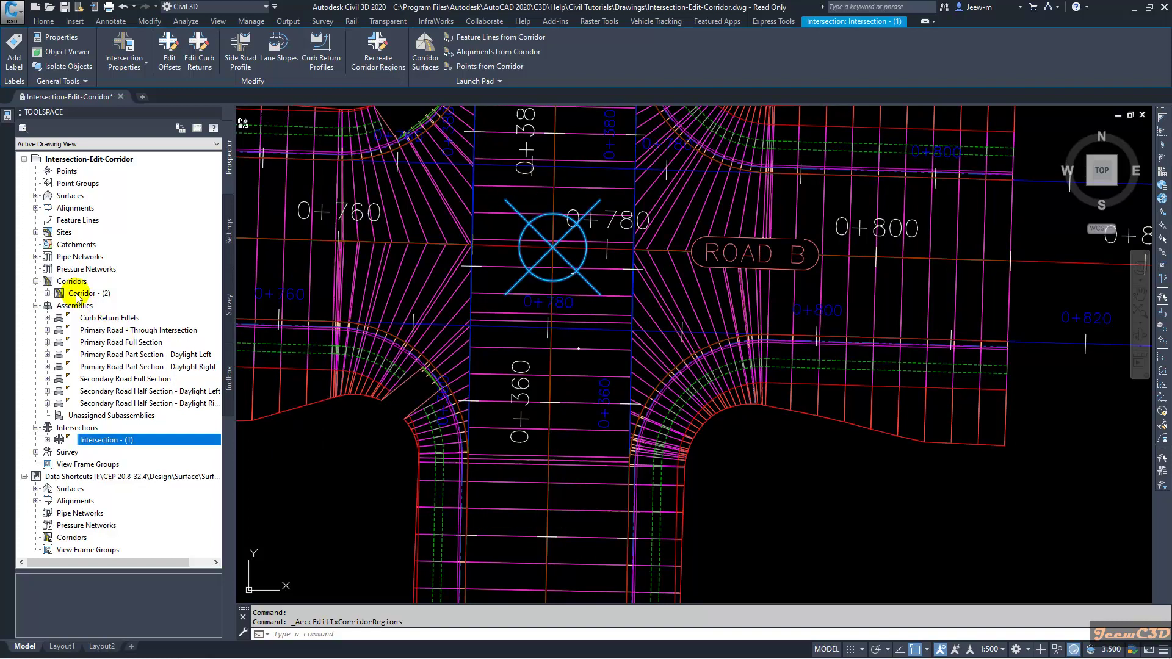
# Open Corridor - (2) Properties and review its six baselines on the Parameters tab.
pyautogui.click(48, 294)
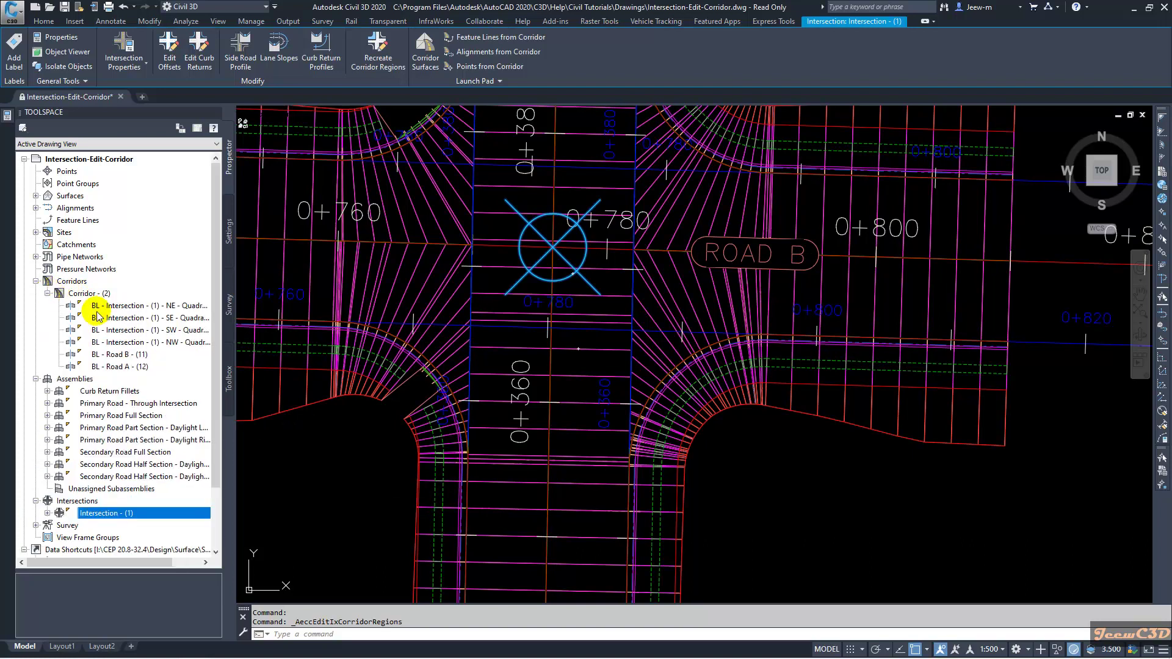
pyautogui.rightClick(81, 293)
pyautogui.click(122, 301)
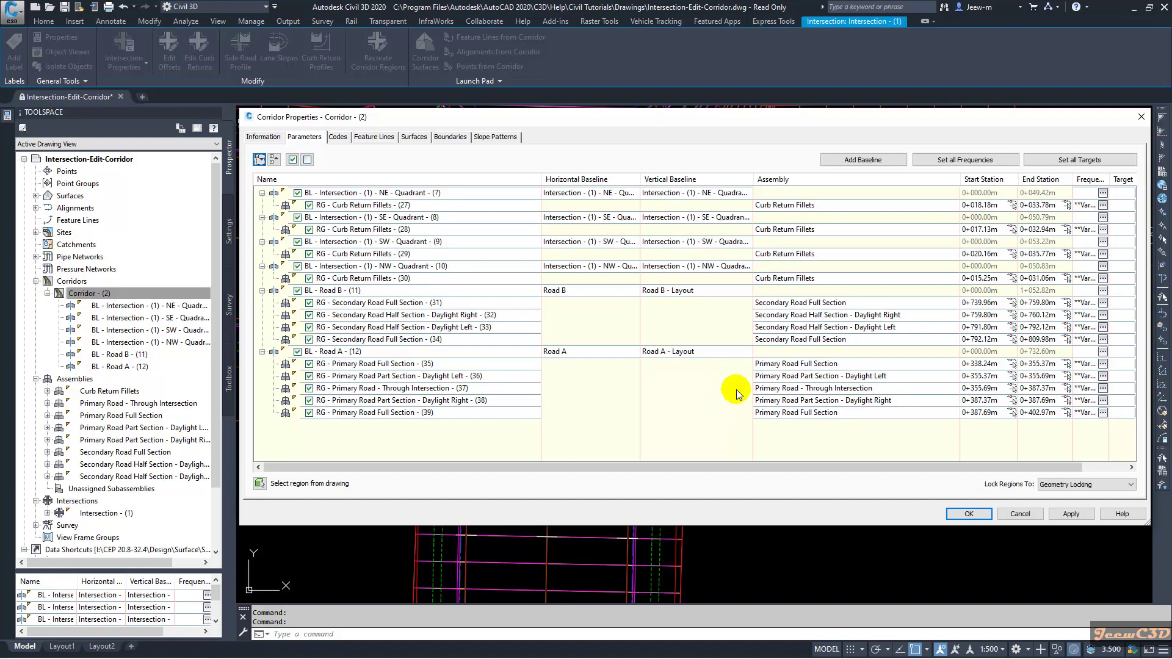
pyautogui.moveTo(807, 374); pyautogui.dragTo(769, 354)
pyautogui.moveTo(839, 118); pyautogui.dragTo(720, 245)
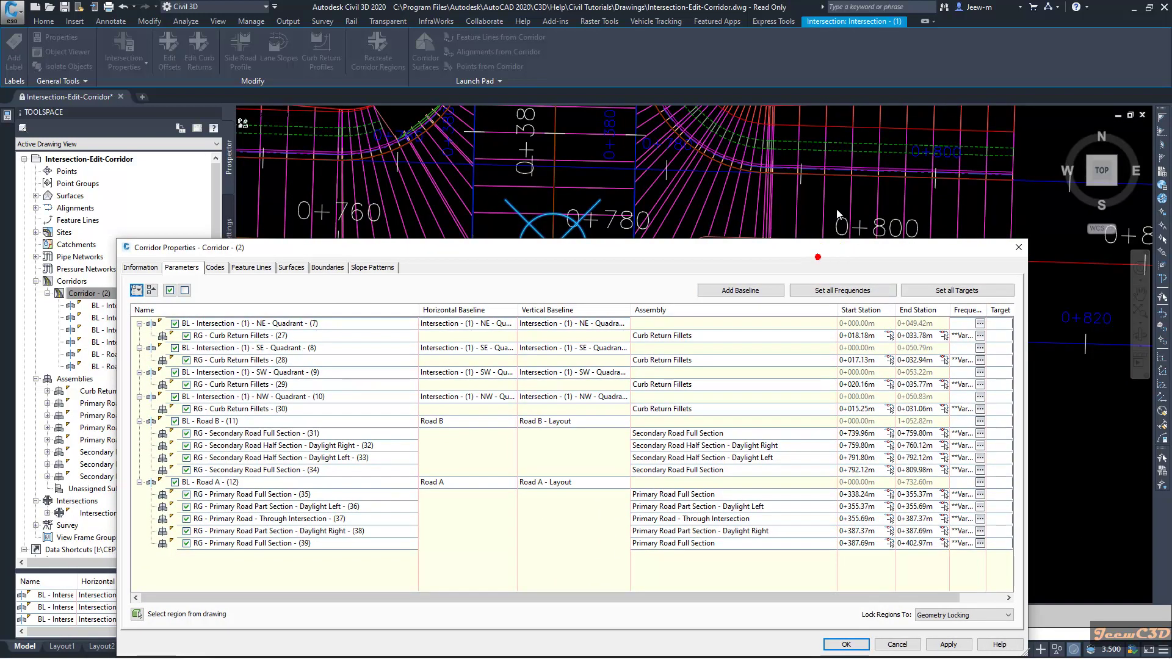
pyautogui.moveTo(622, 250); pyautogui.dragTo(643, 229)
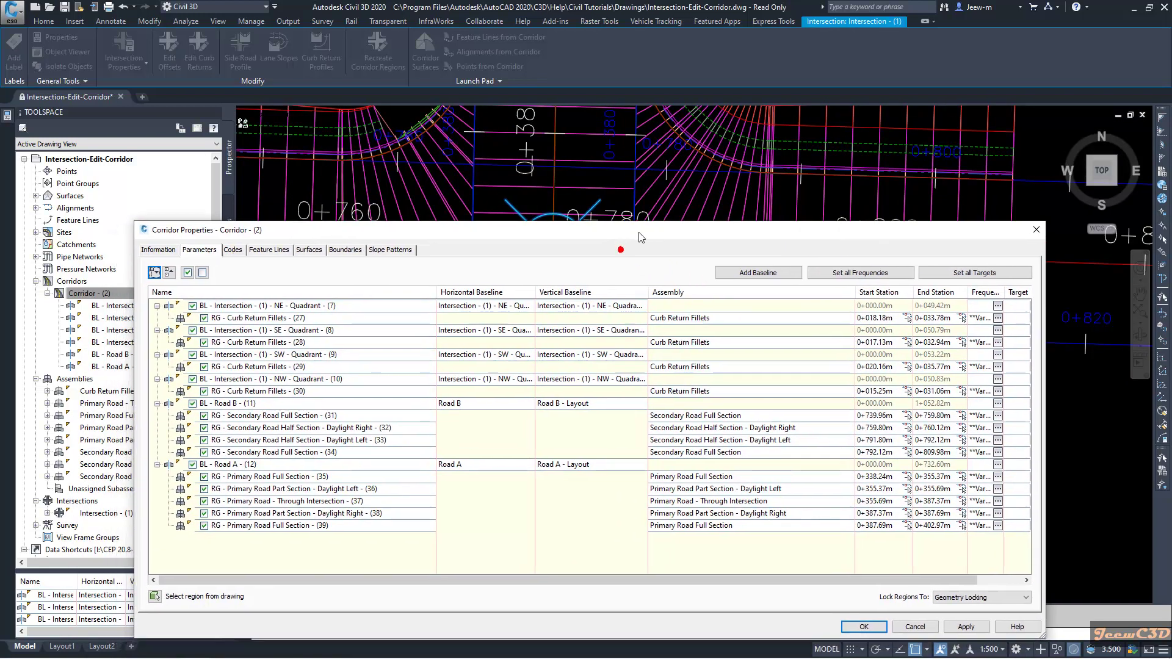
pyautogui.click(866, 623)
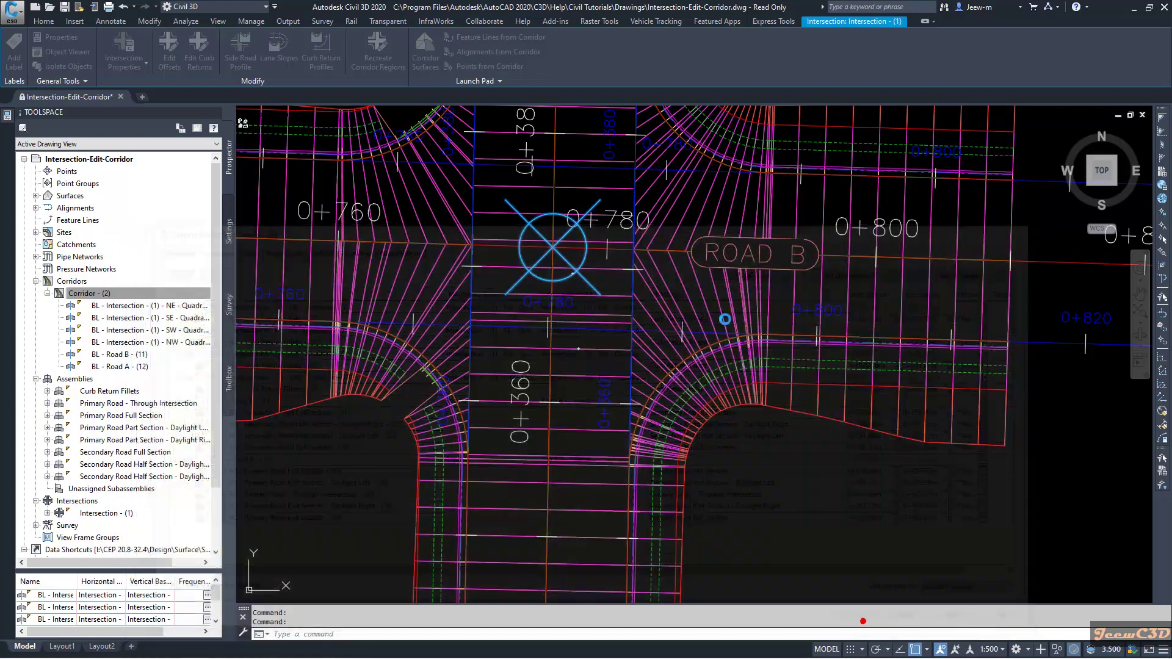
pyautogui.scroll(-6, 561, 367)
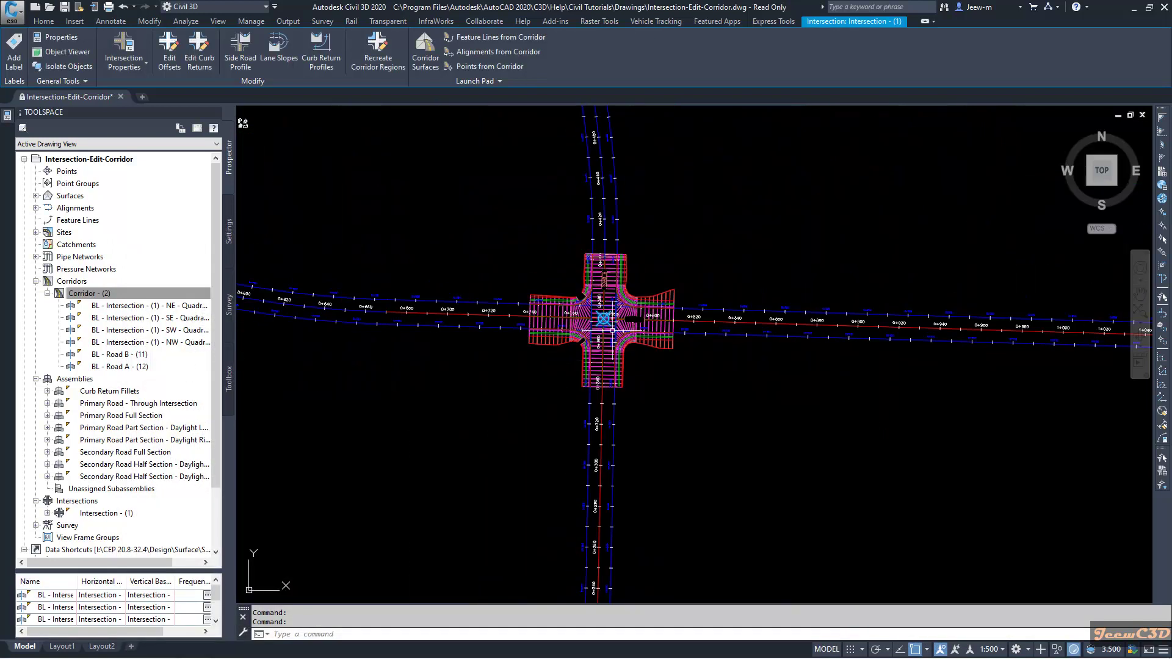
pyautogui.press('Escape')
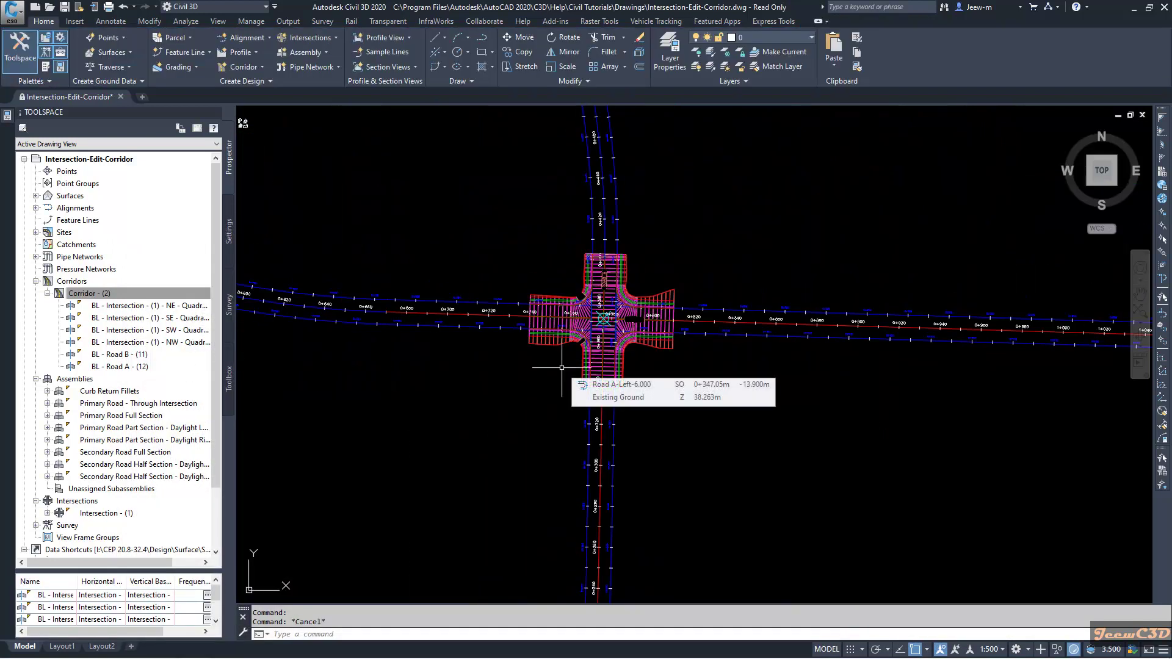